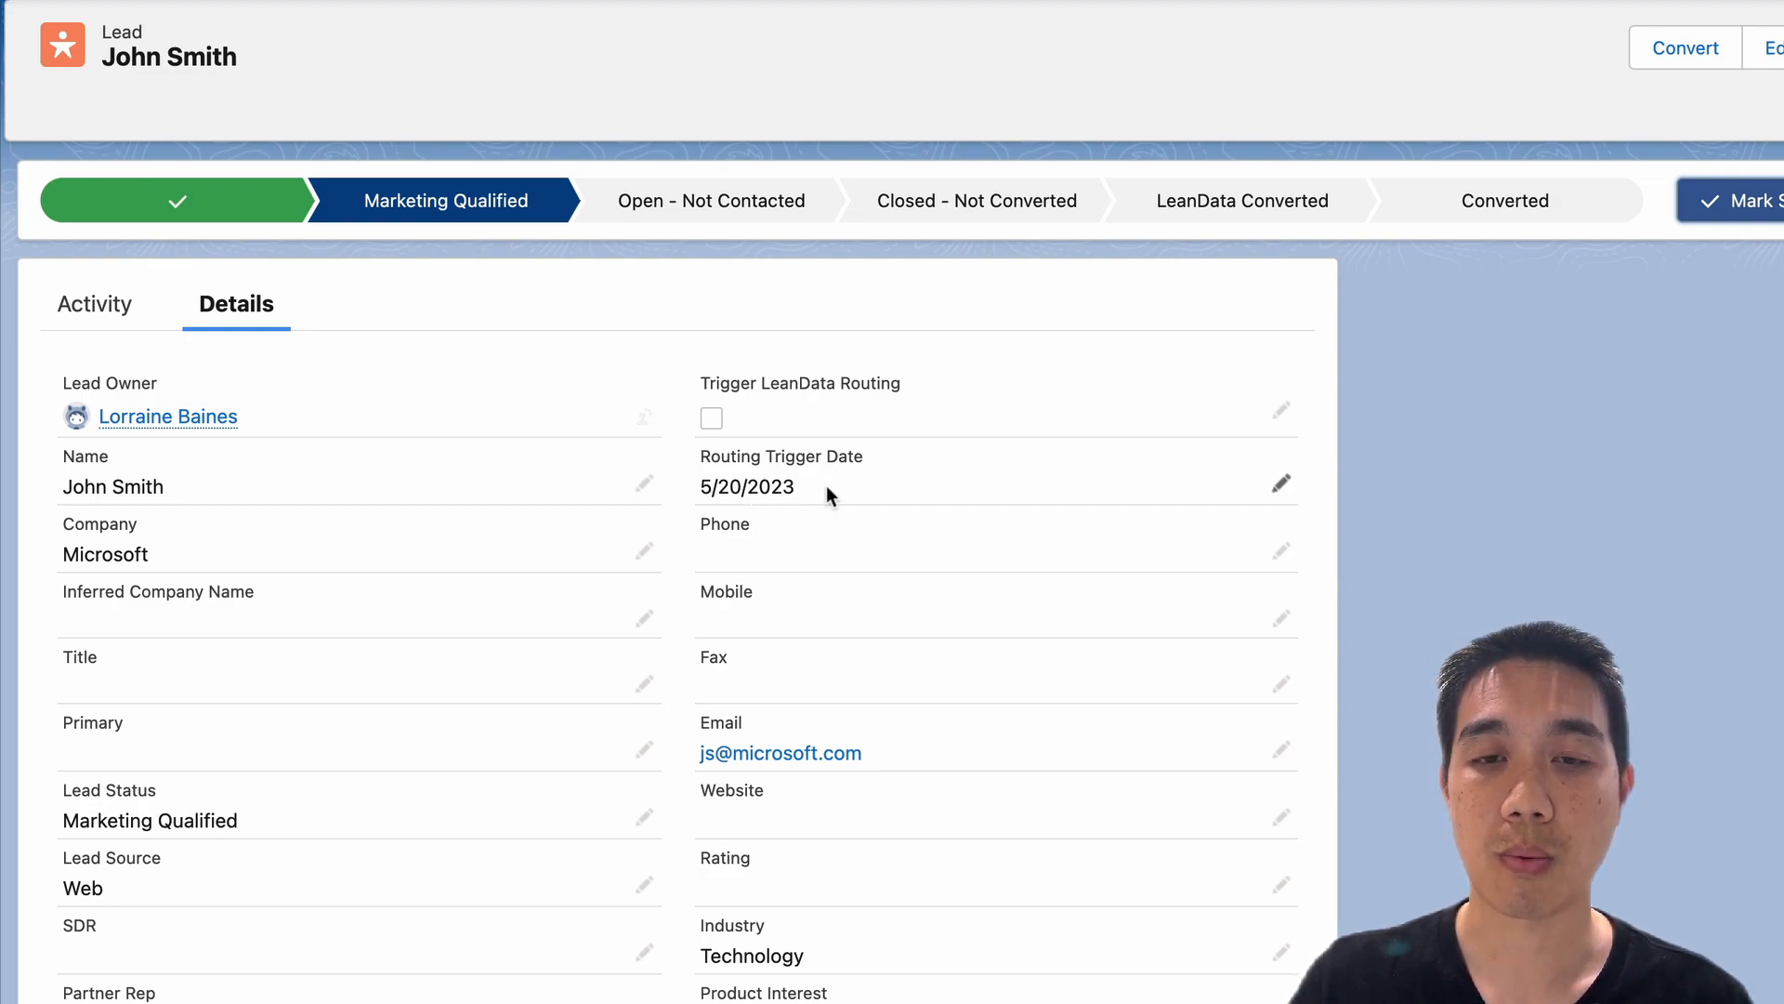
Step: Examine the lead's routing trigger date and the existing routing entry in its Description field
scroll(1008, 486, "down", 6)
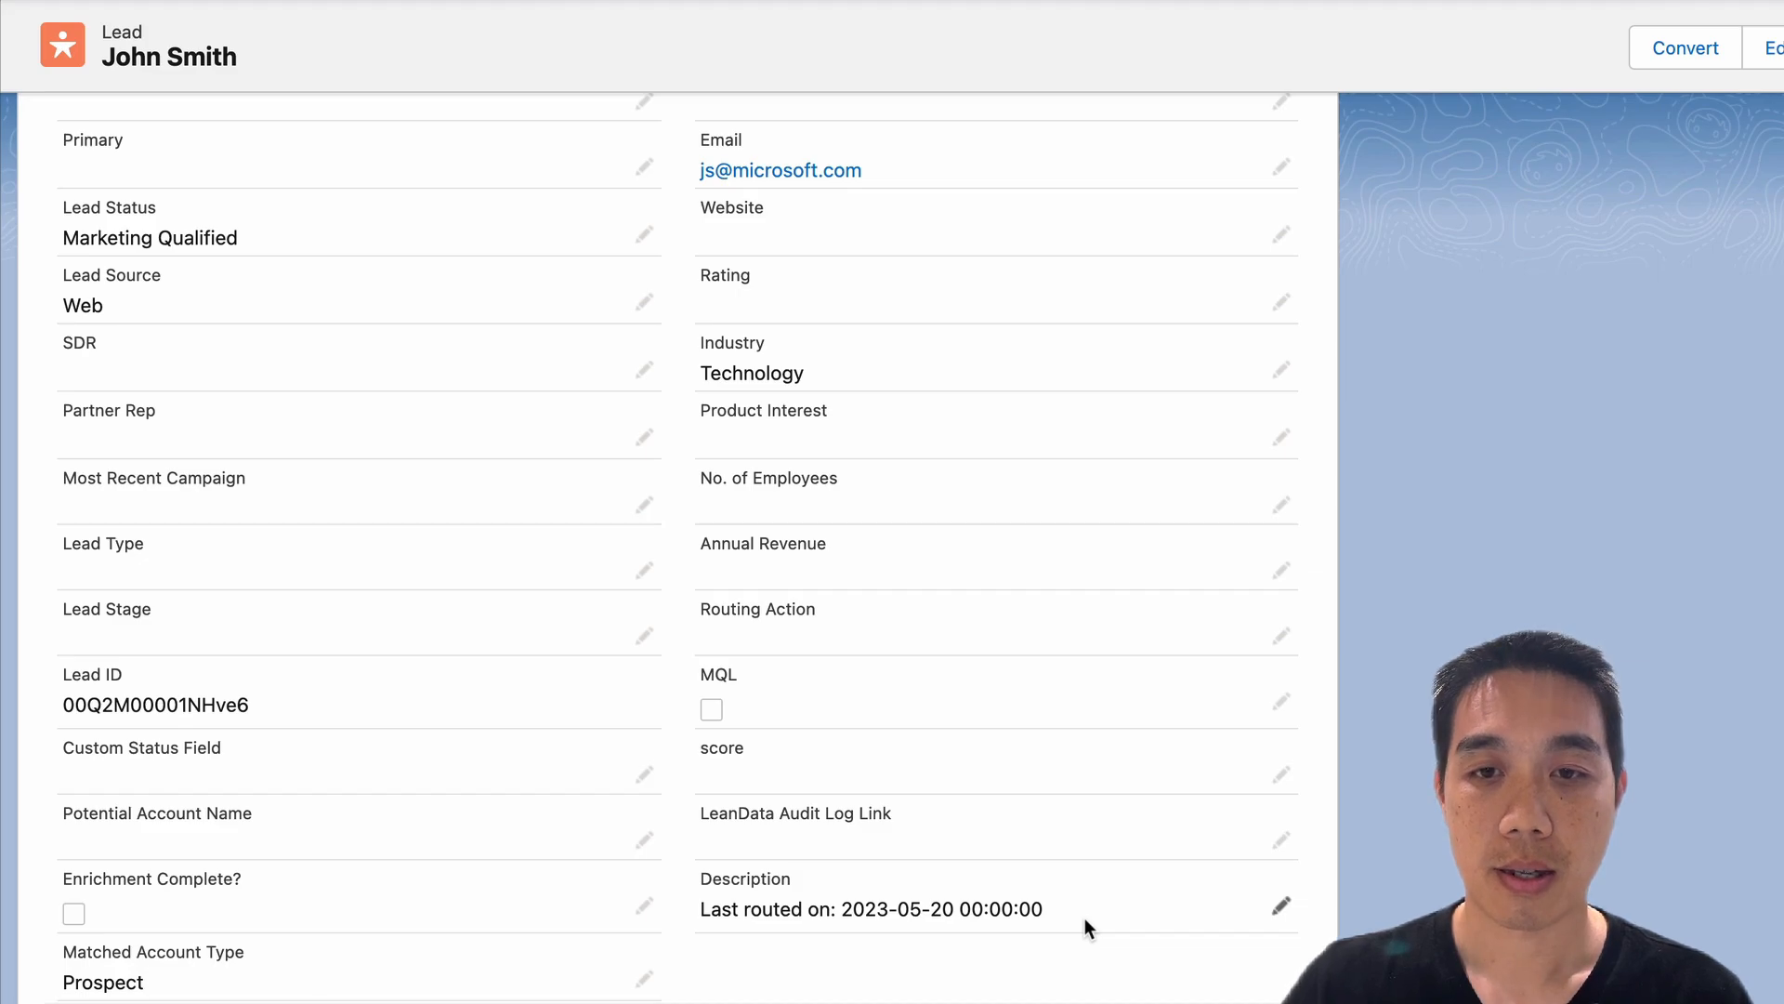
scroll(1084, 920, "up", 5)
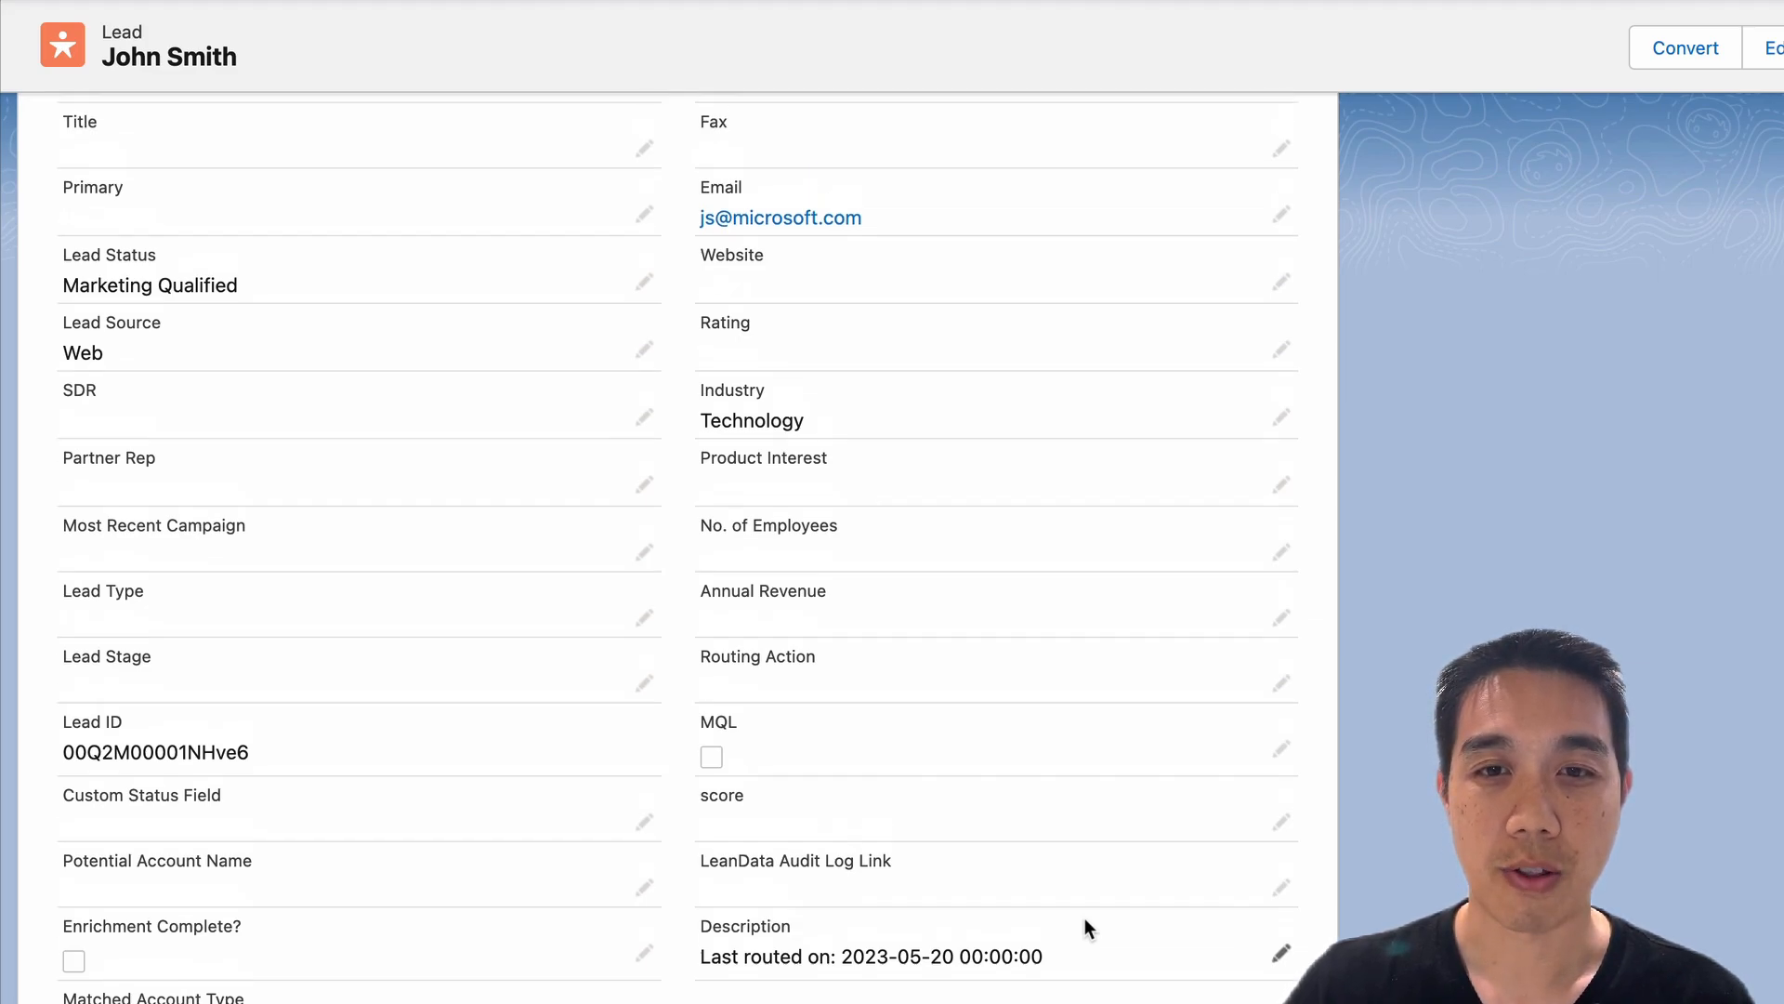
scroll(1084, 917, "up", 5)
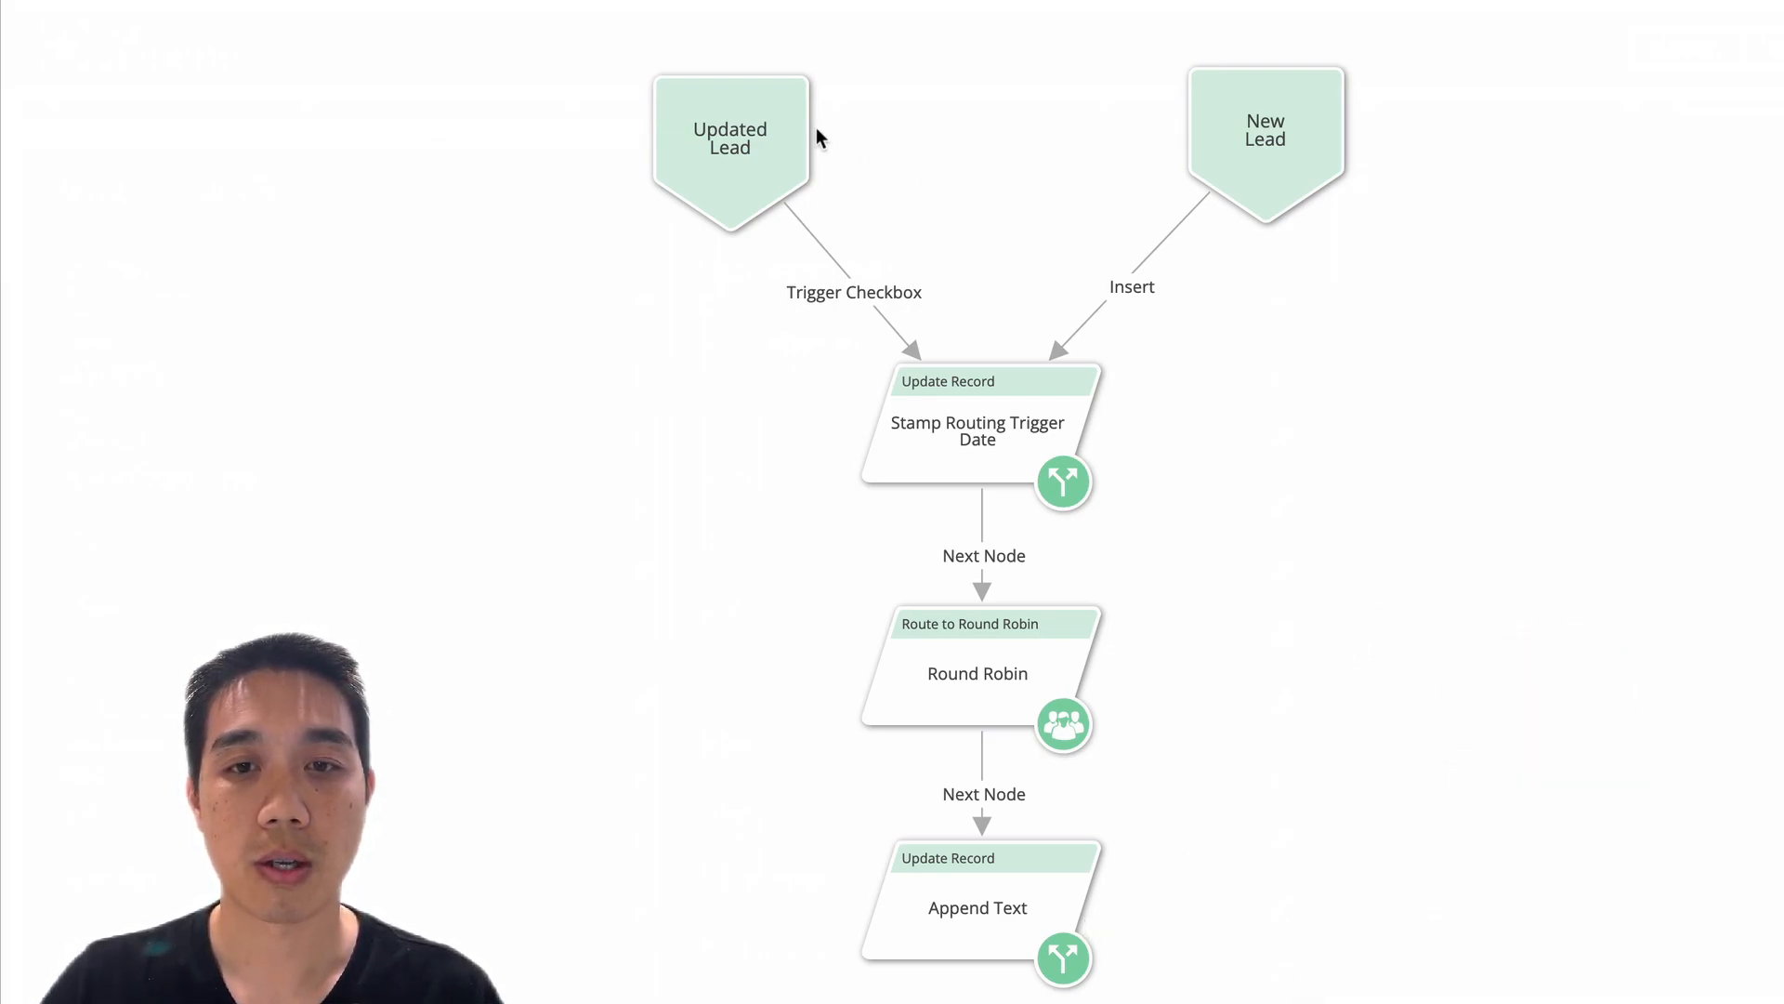
Step: In the LeanData routing graph, review the Updated Lead trigger conditions and the Stamp Routing Trigger Date node's field update
left_click(724, 179)
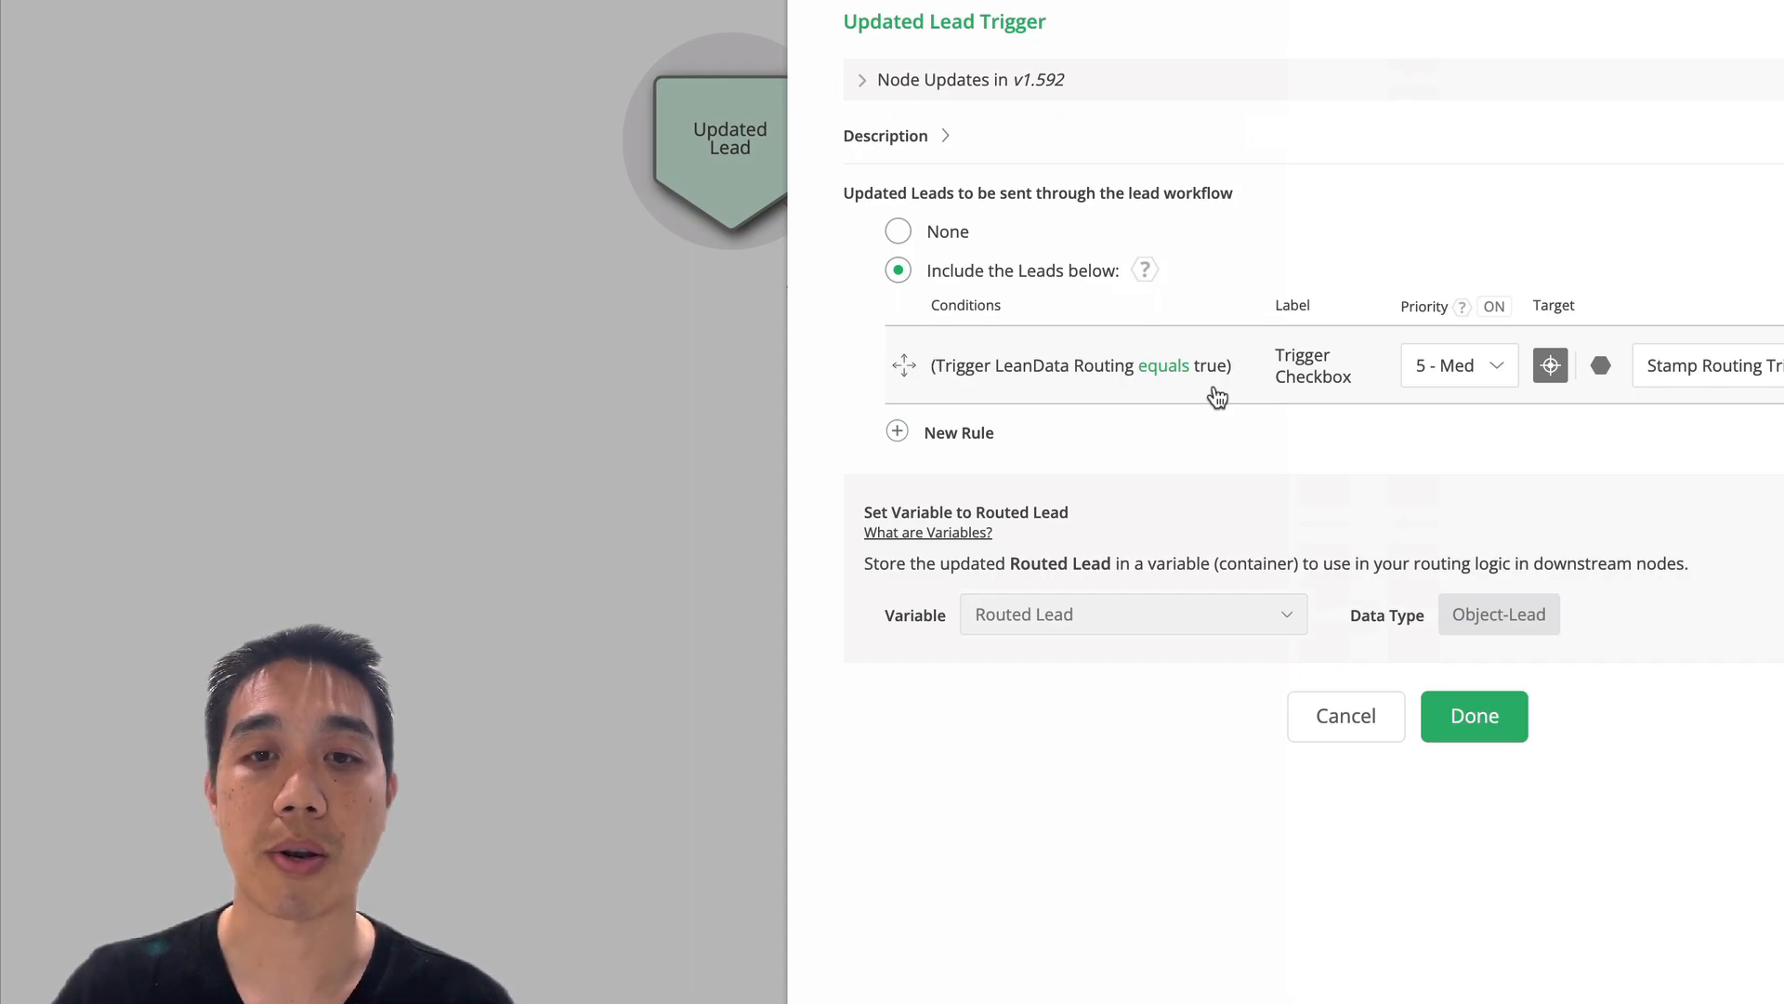
left_click(1478, 720)
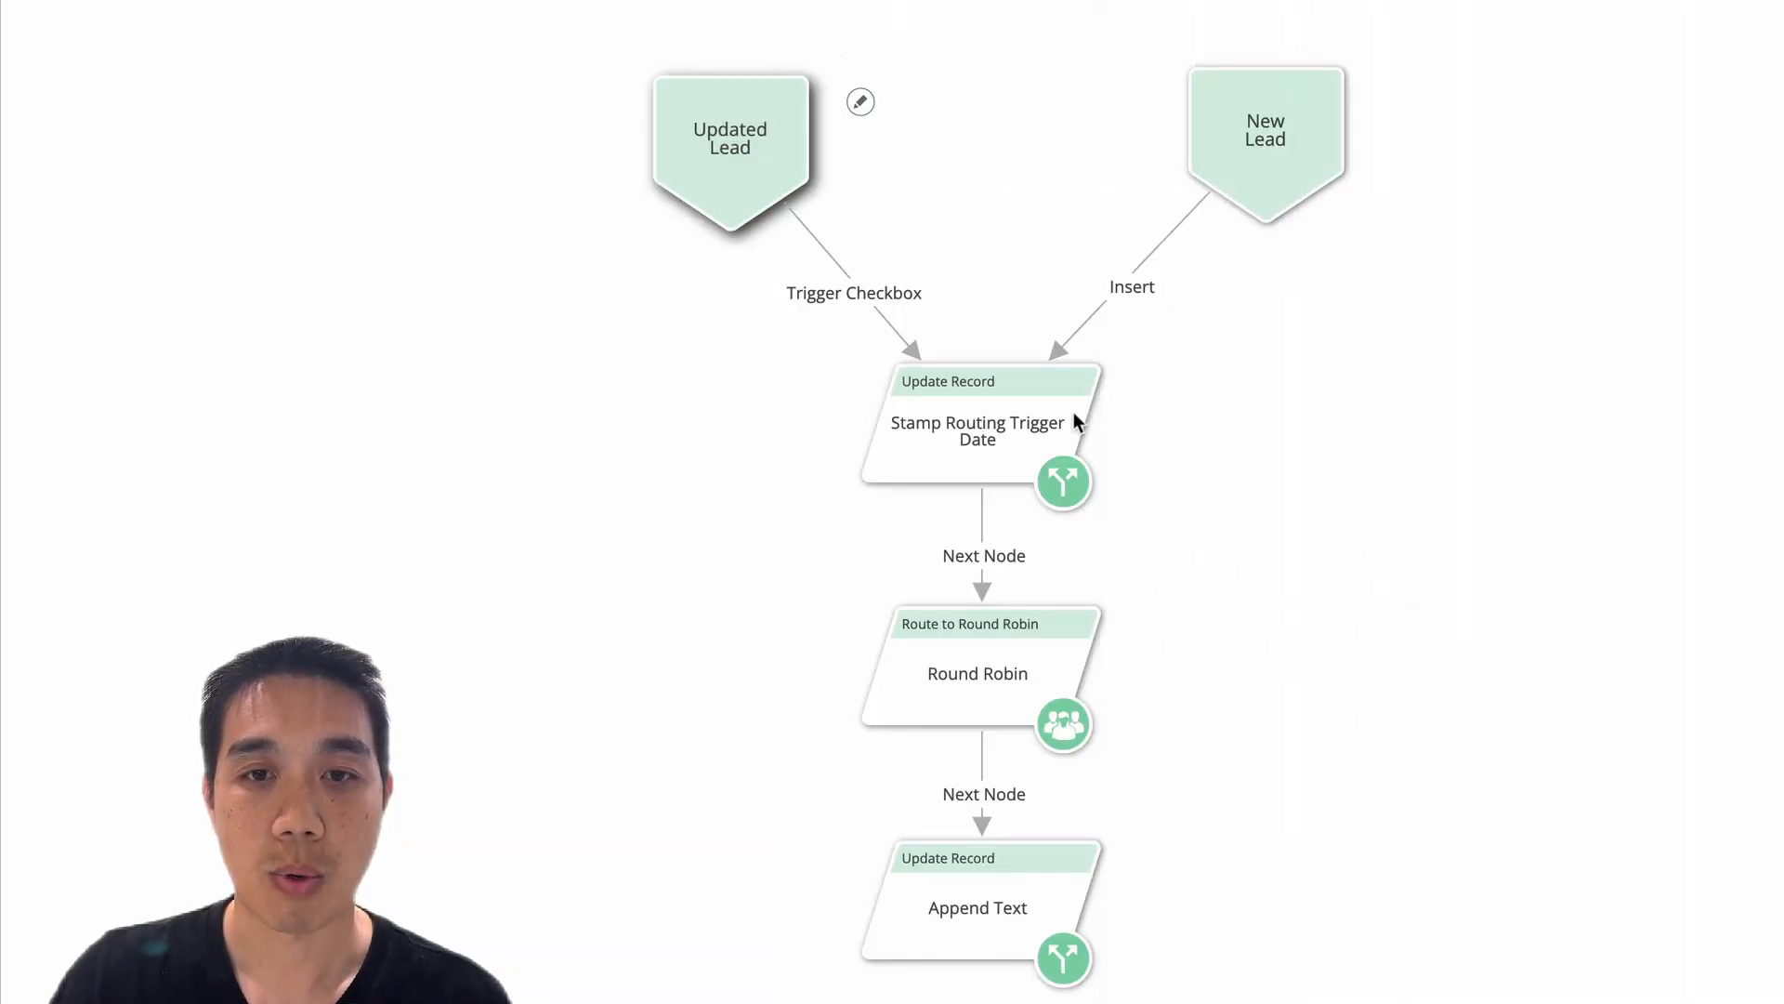
left_click(970, 460)
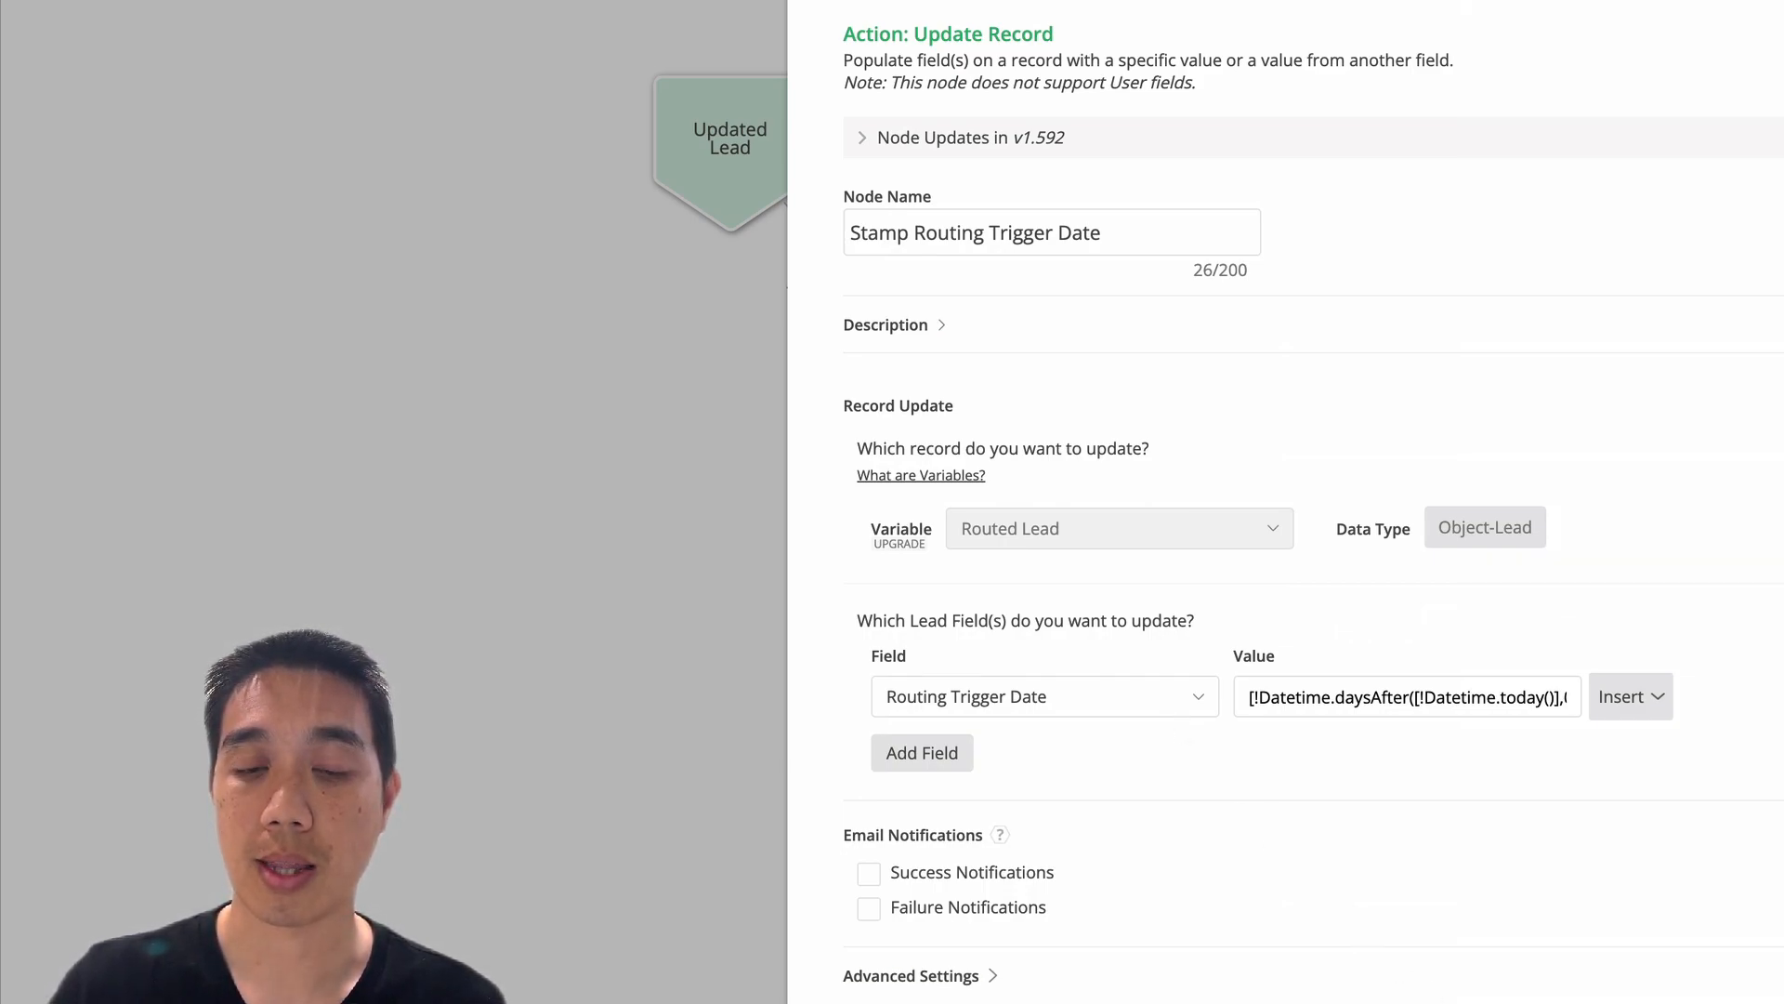
key("Escape")
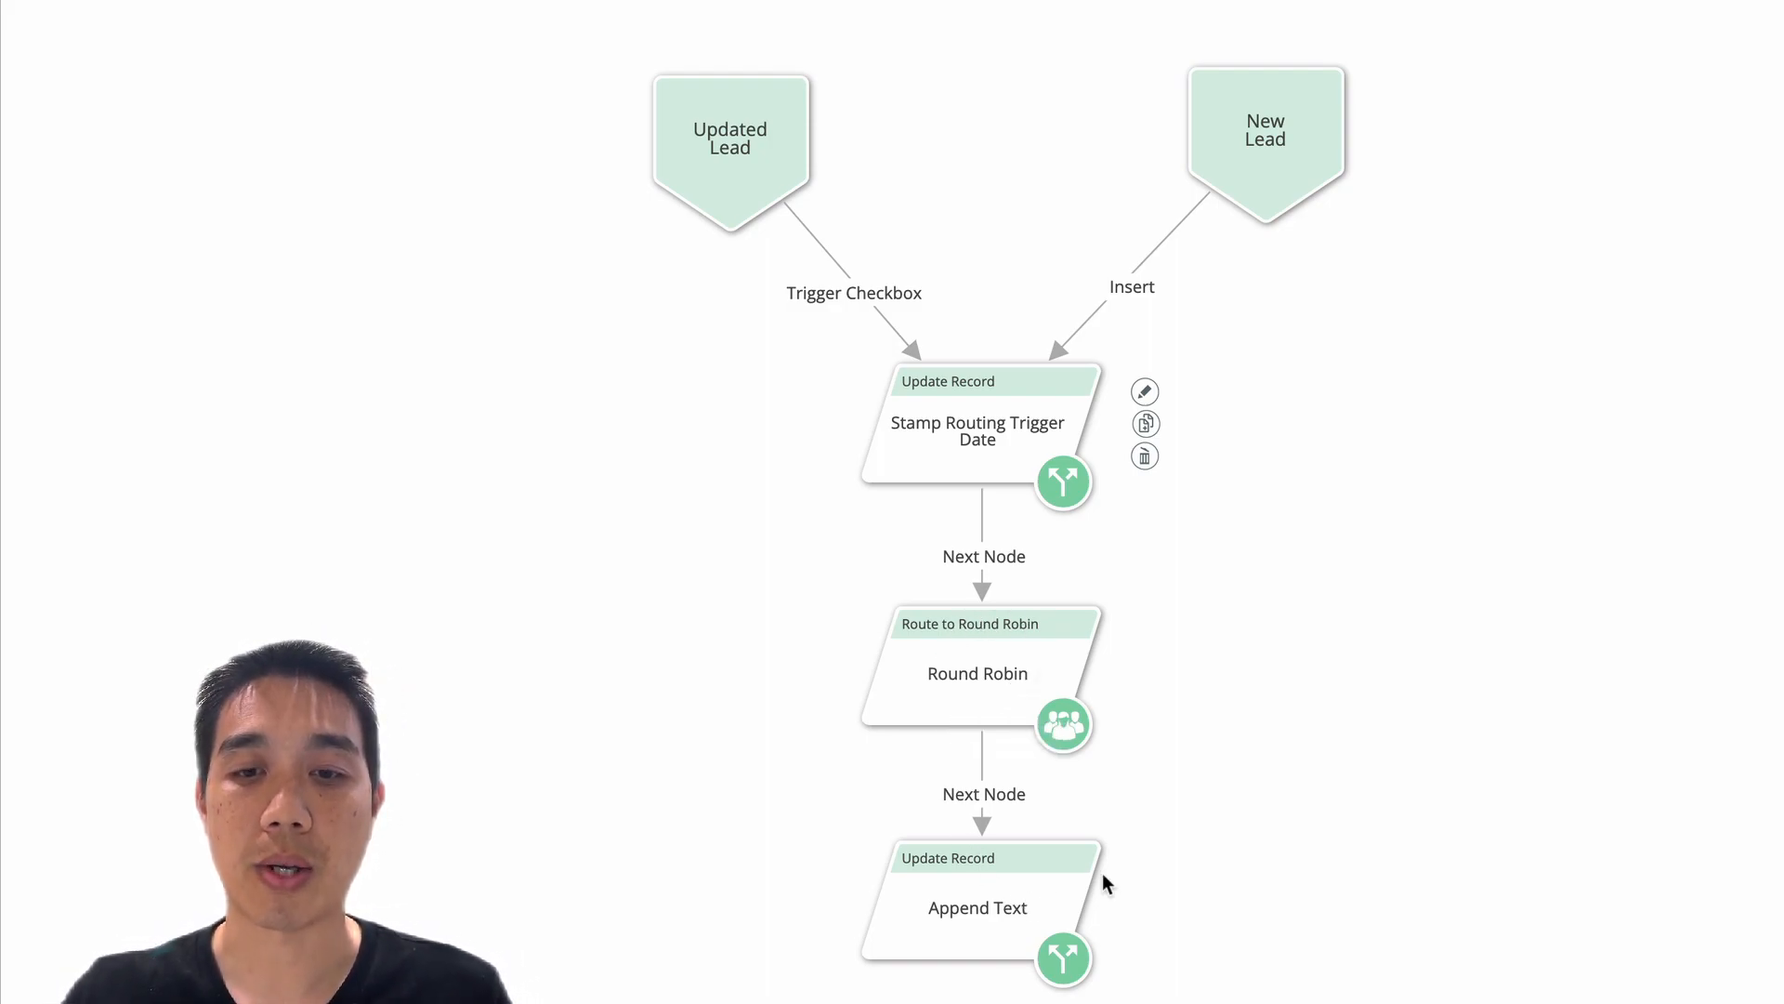
Step: Open the Append Text node for editing and clear the value assigned to the lead's Description field
left_click(1072, 878)
left_click(1073, 878)
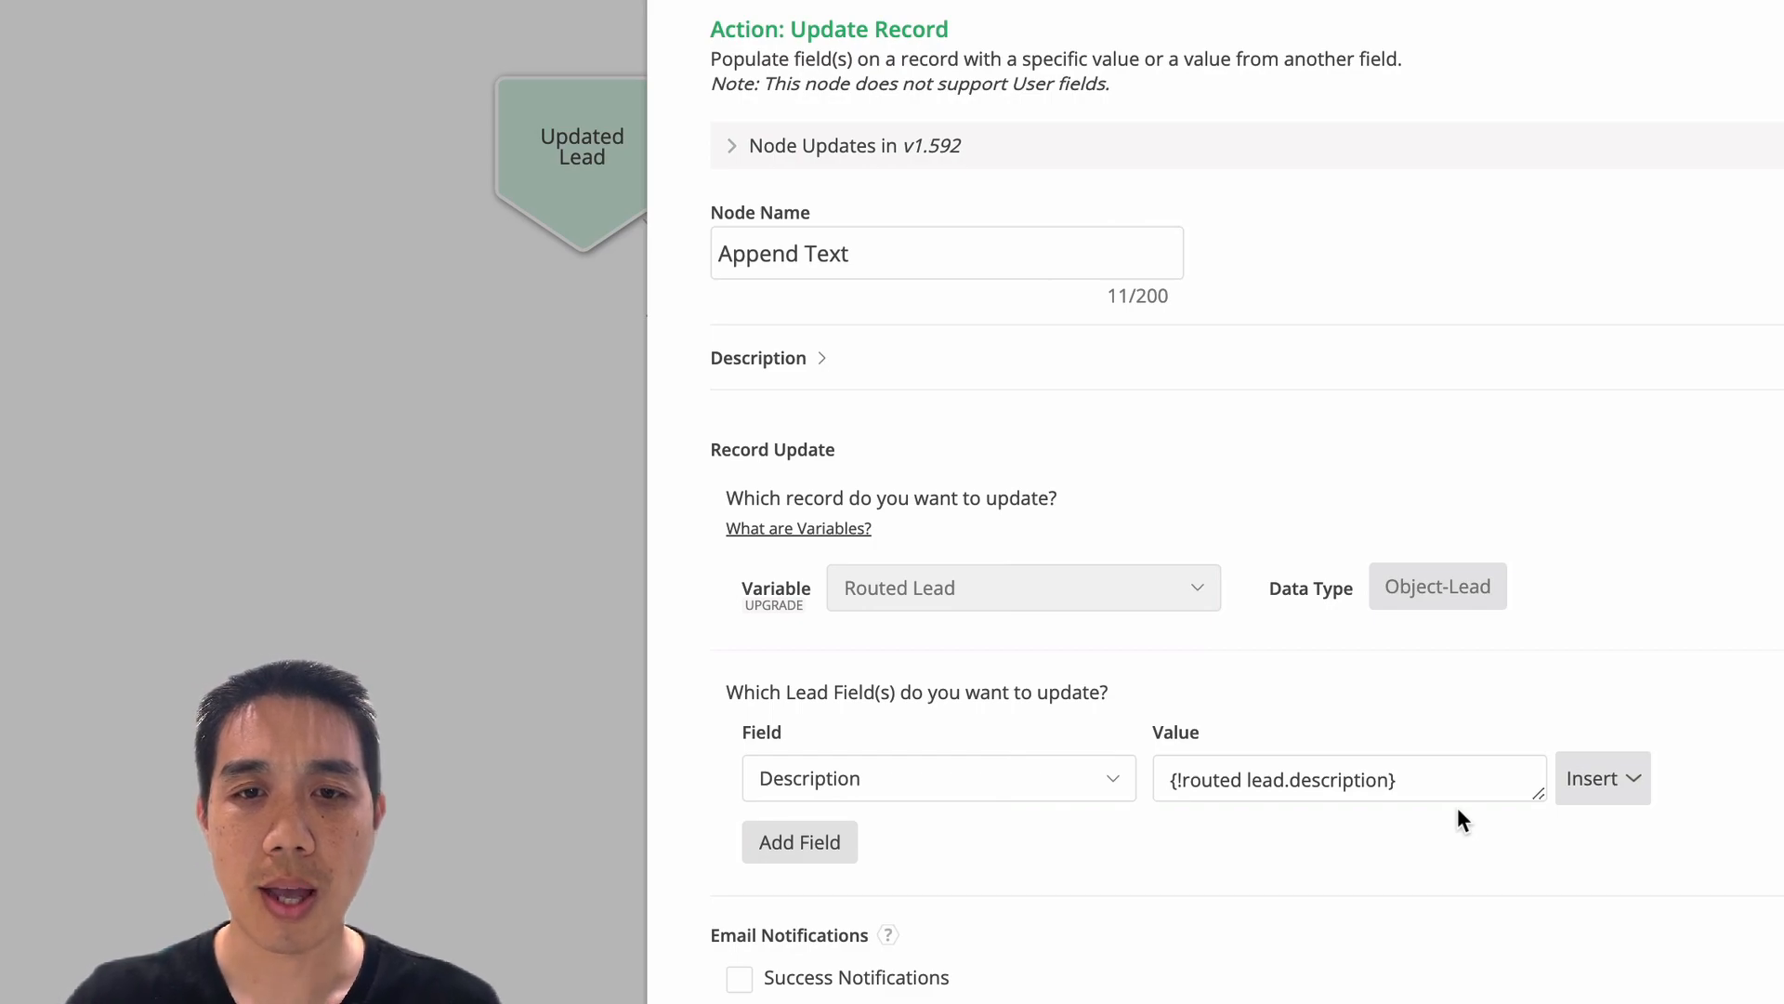
left_click_drag(1540, 798, 1645, 997)
left_click(1422, 861)
key("super+a")
key("BackSpace")
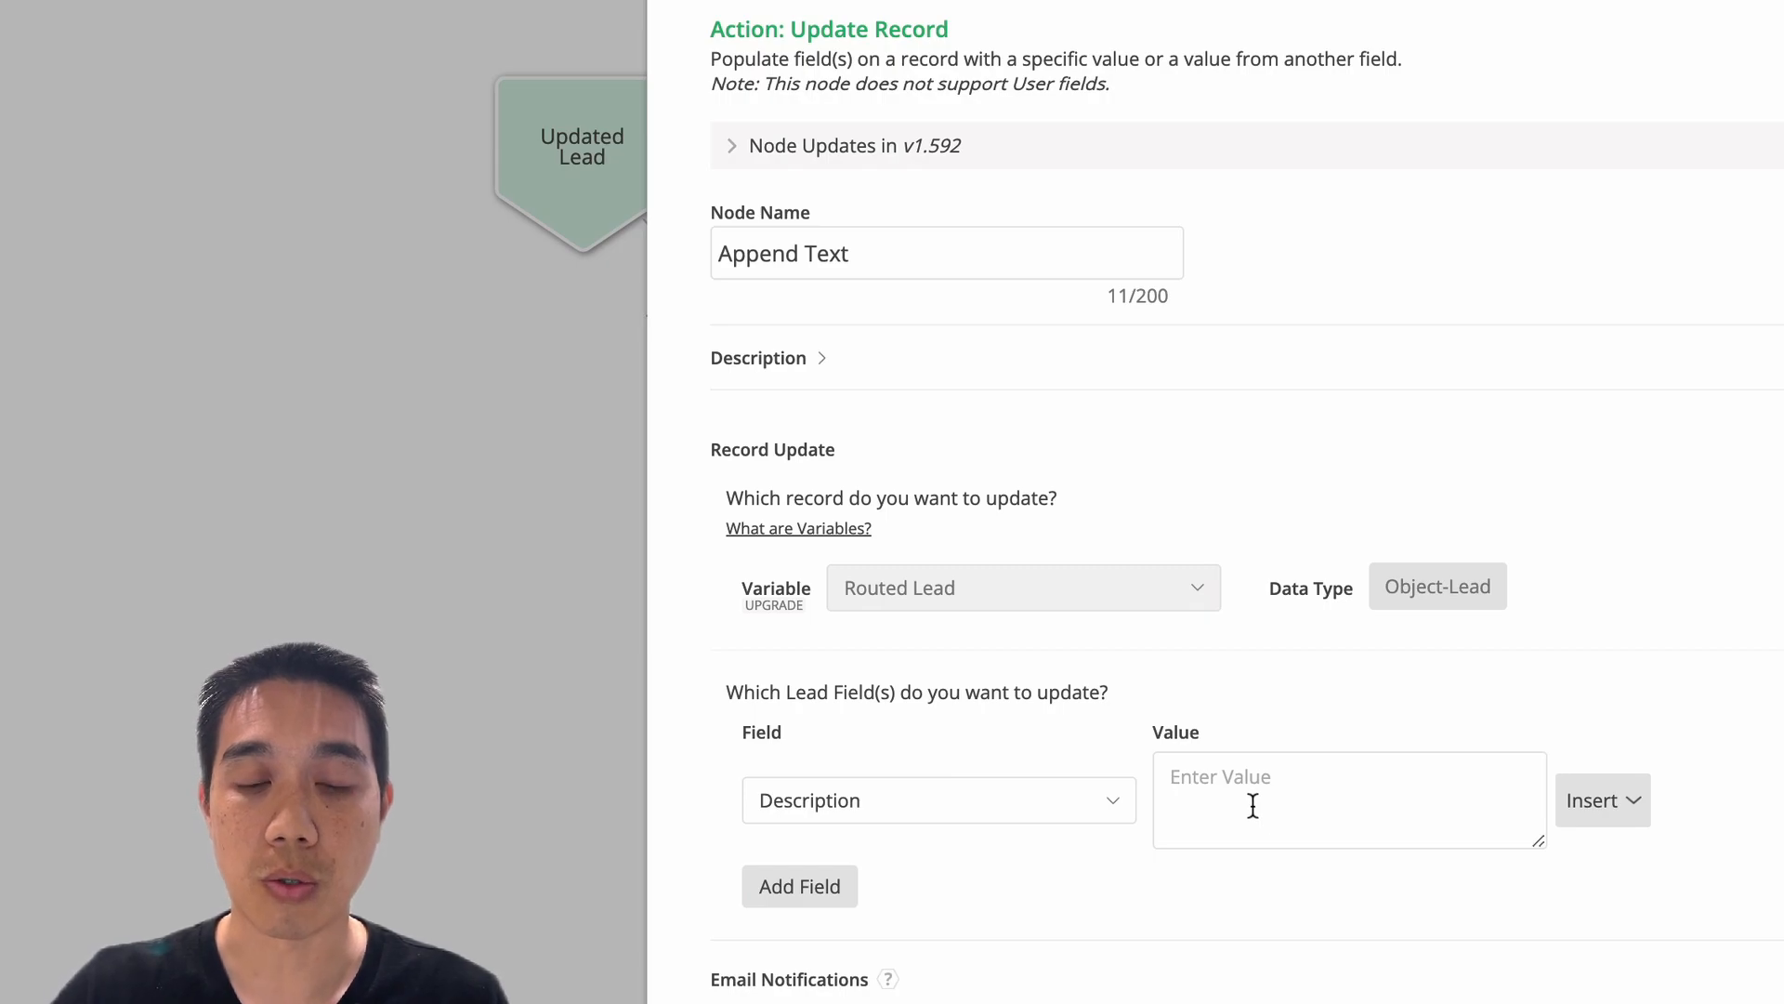
Step: Insert the Routed Lead Description variable as the value for the Description field
left_click(1638, 810)
left_click(1641, 823)
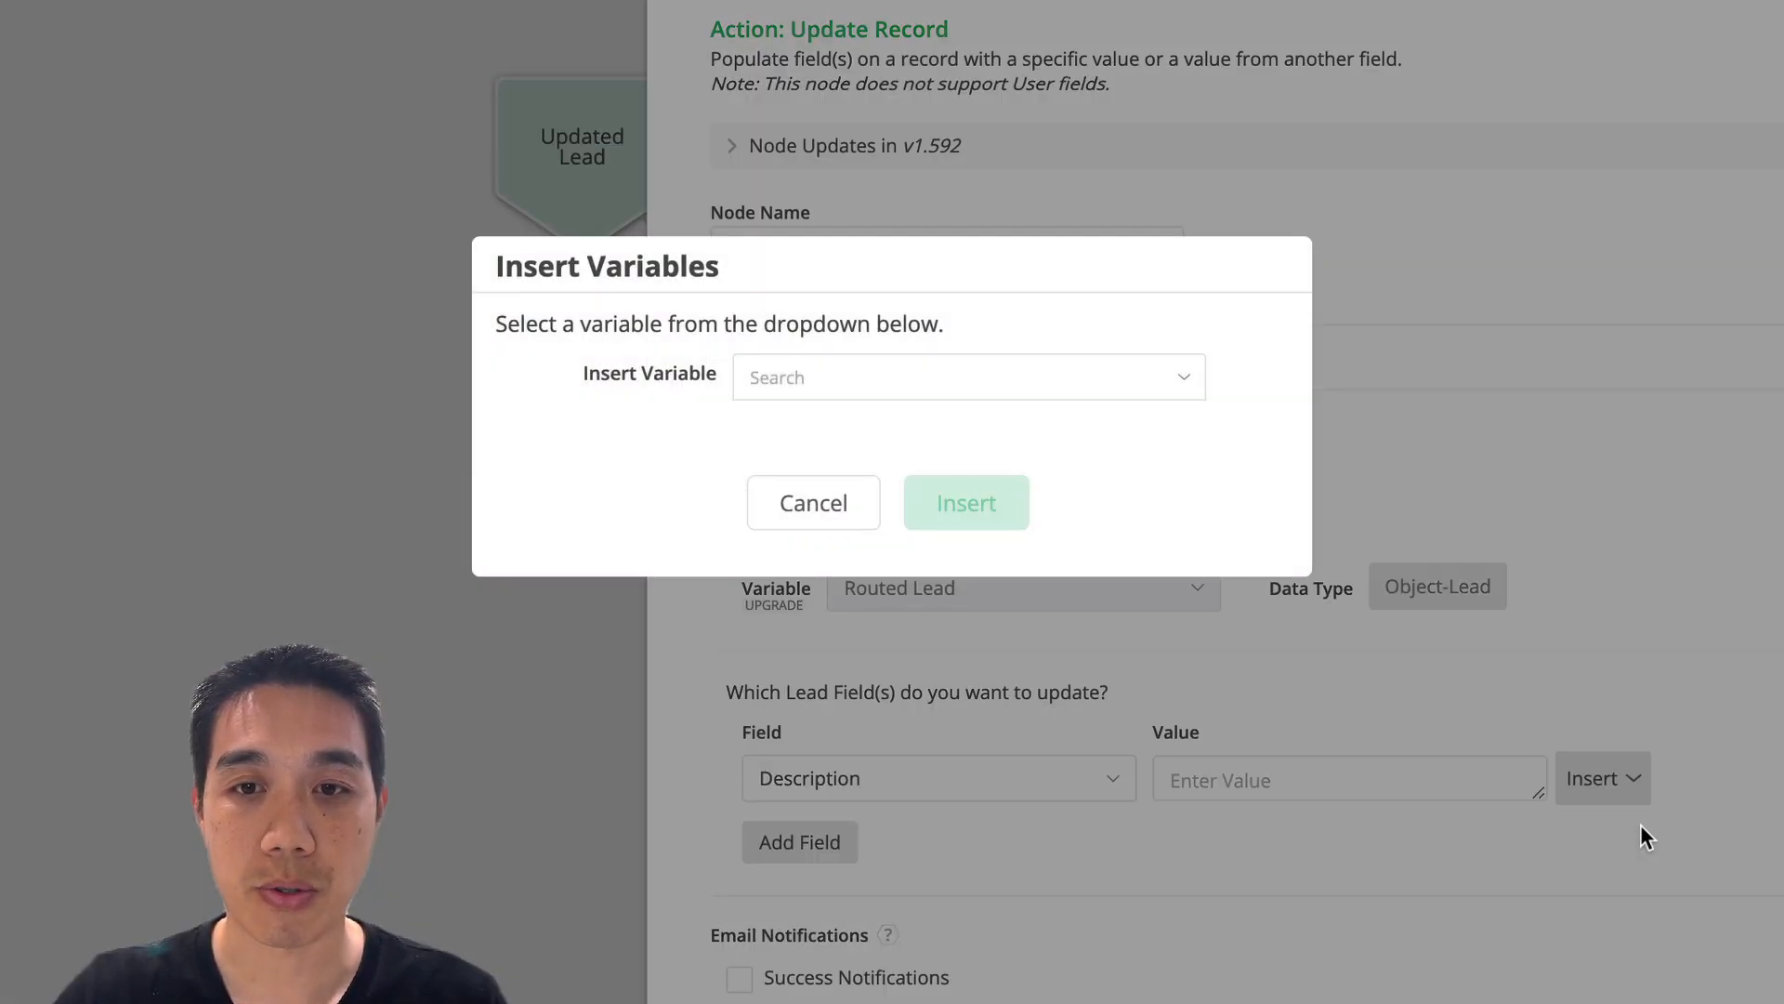
left_click(1020, 385)
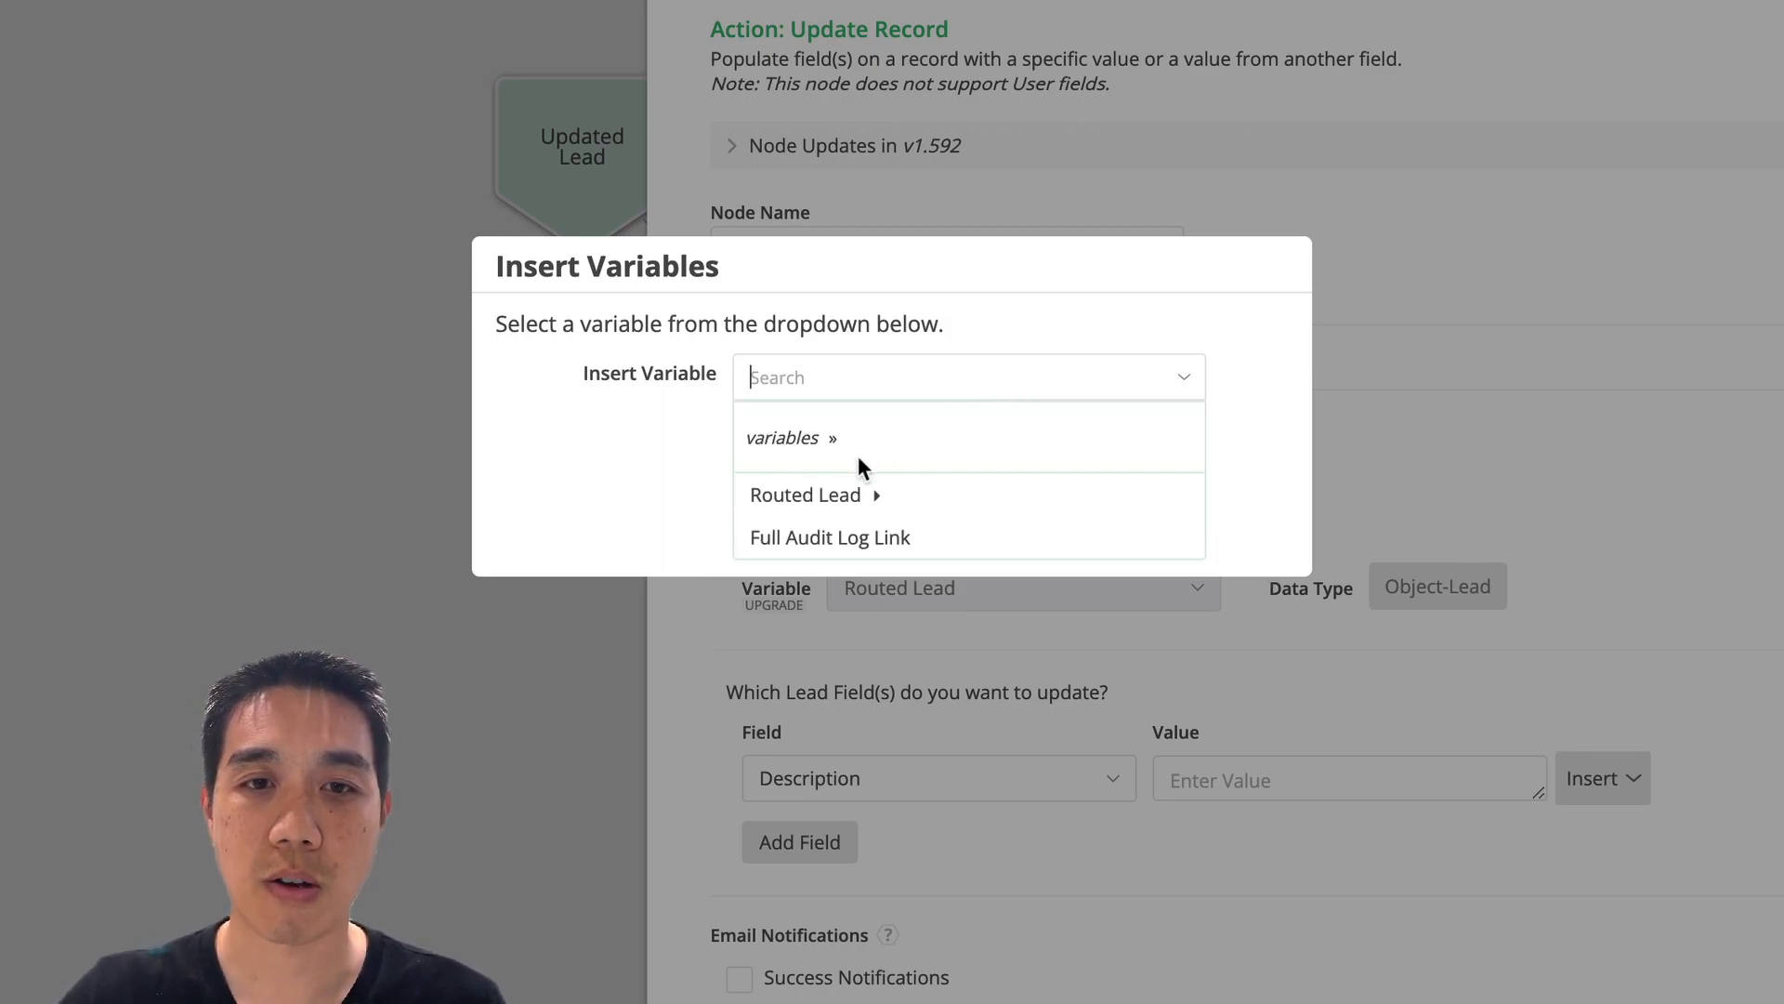
left_click(817, 497)
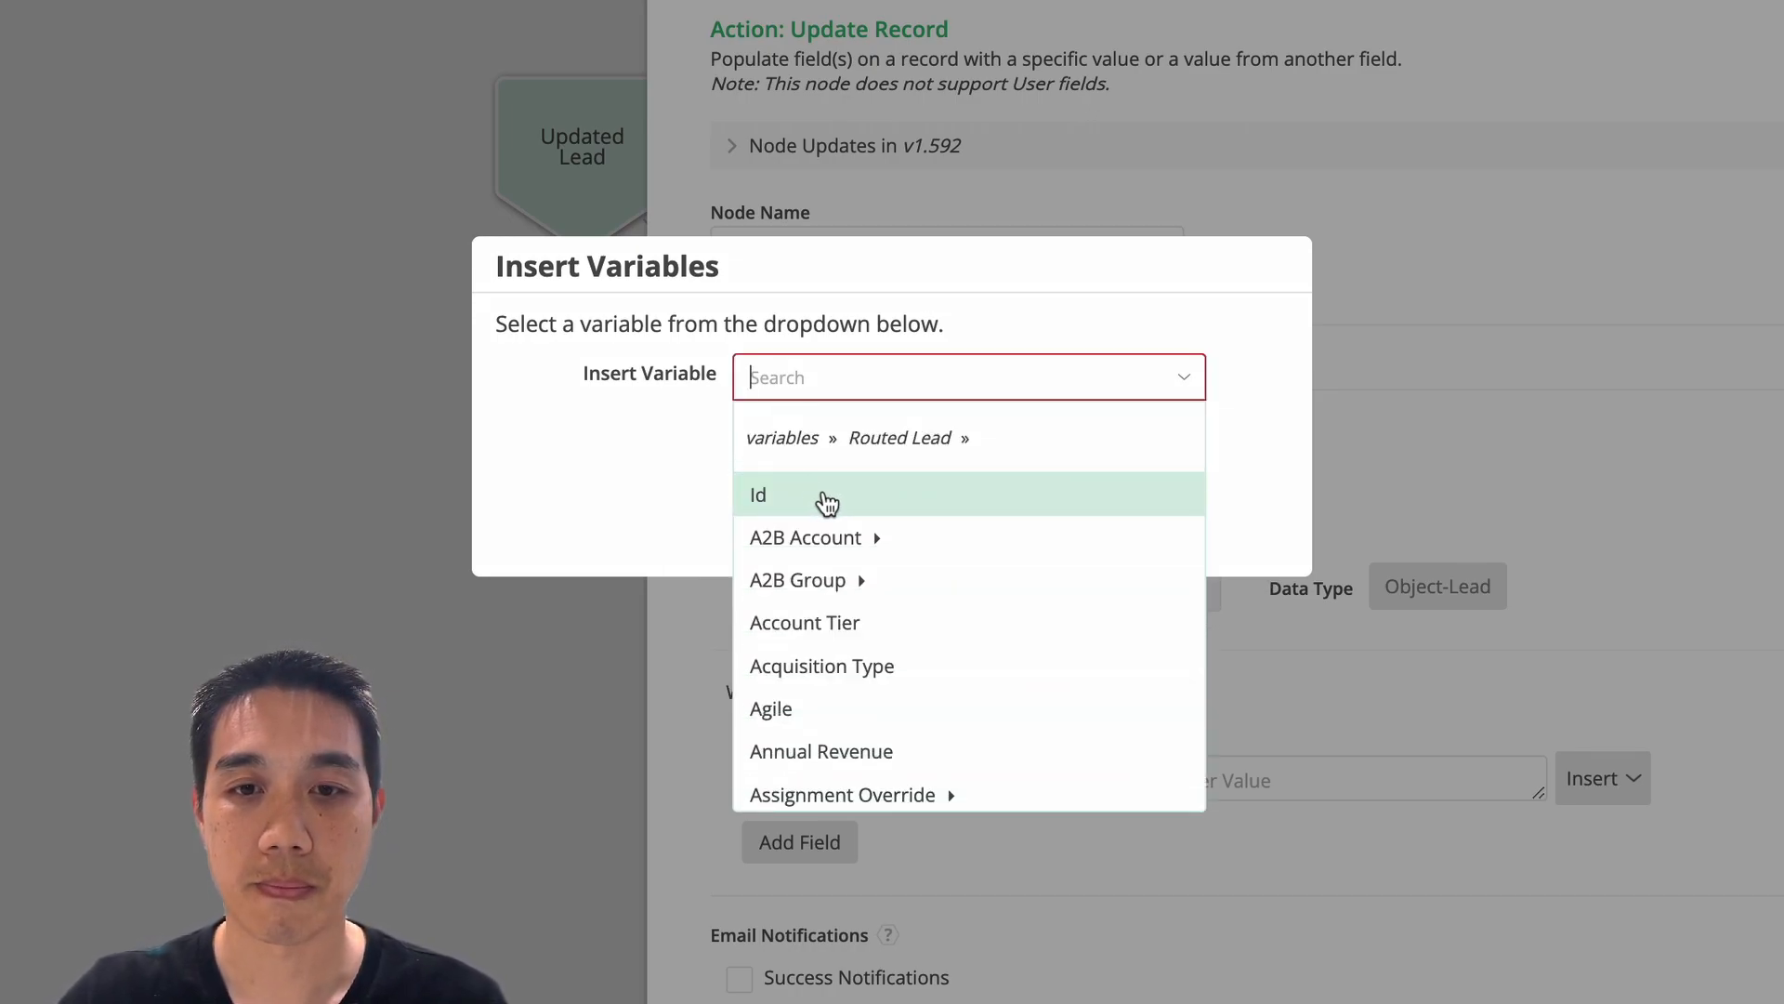
type("descrip")
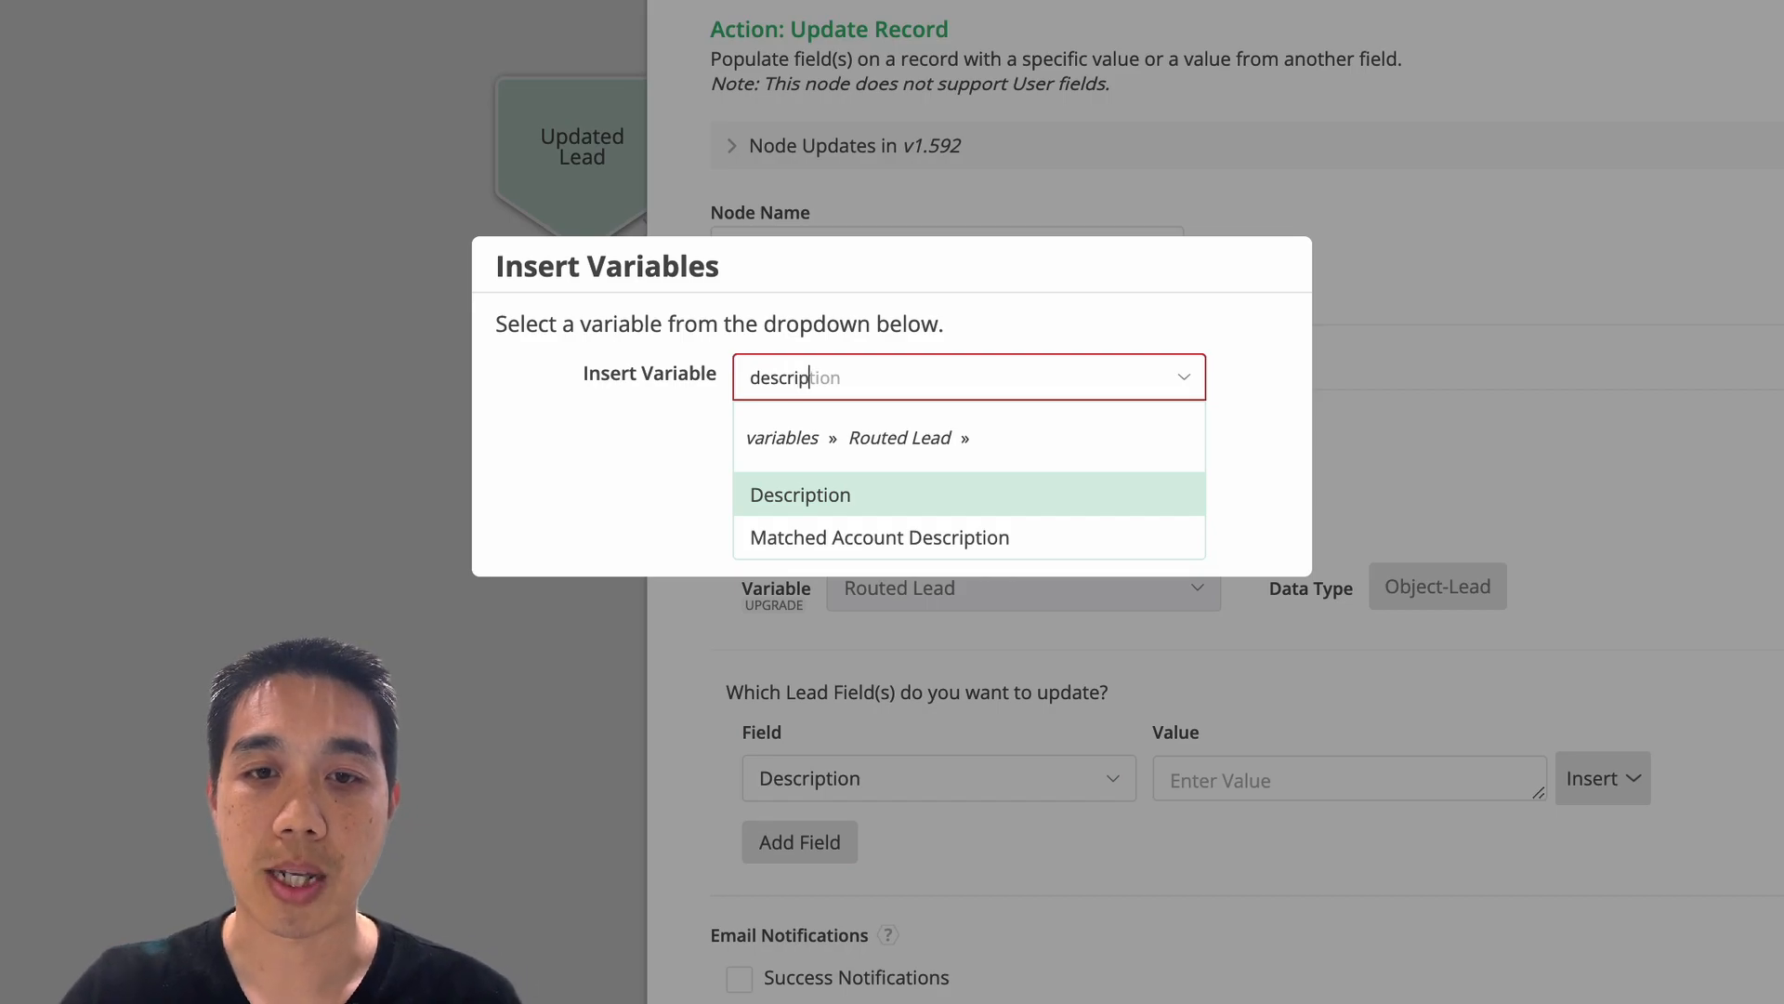
left_click(835, 499)
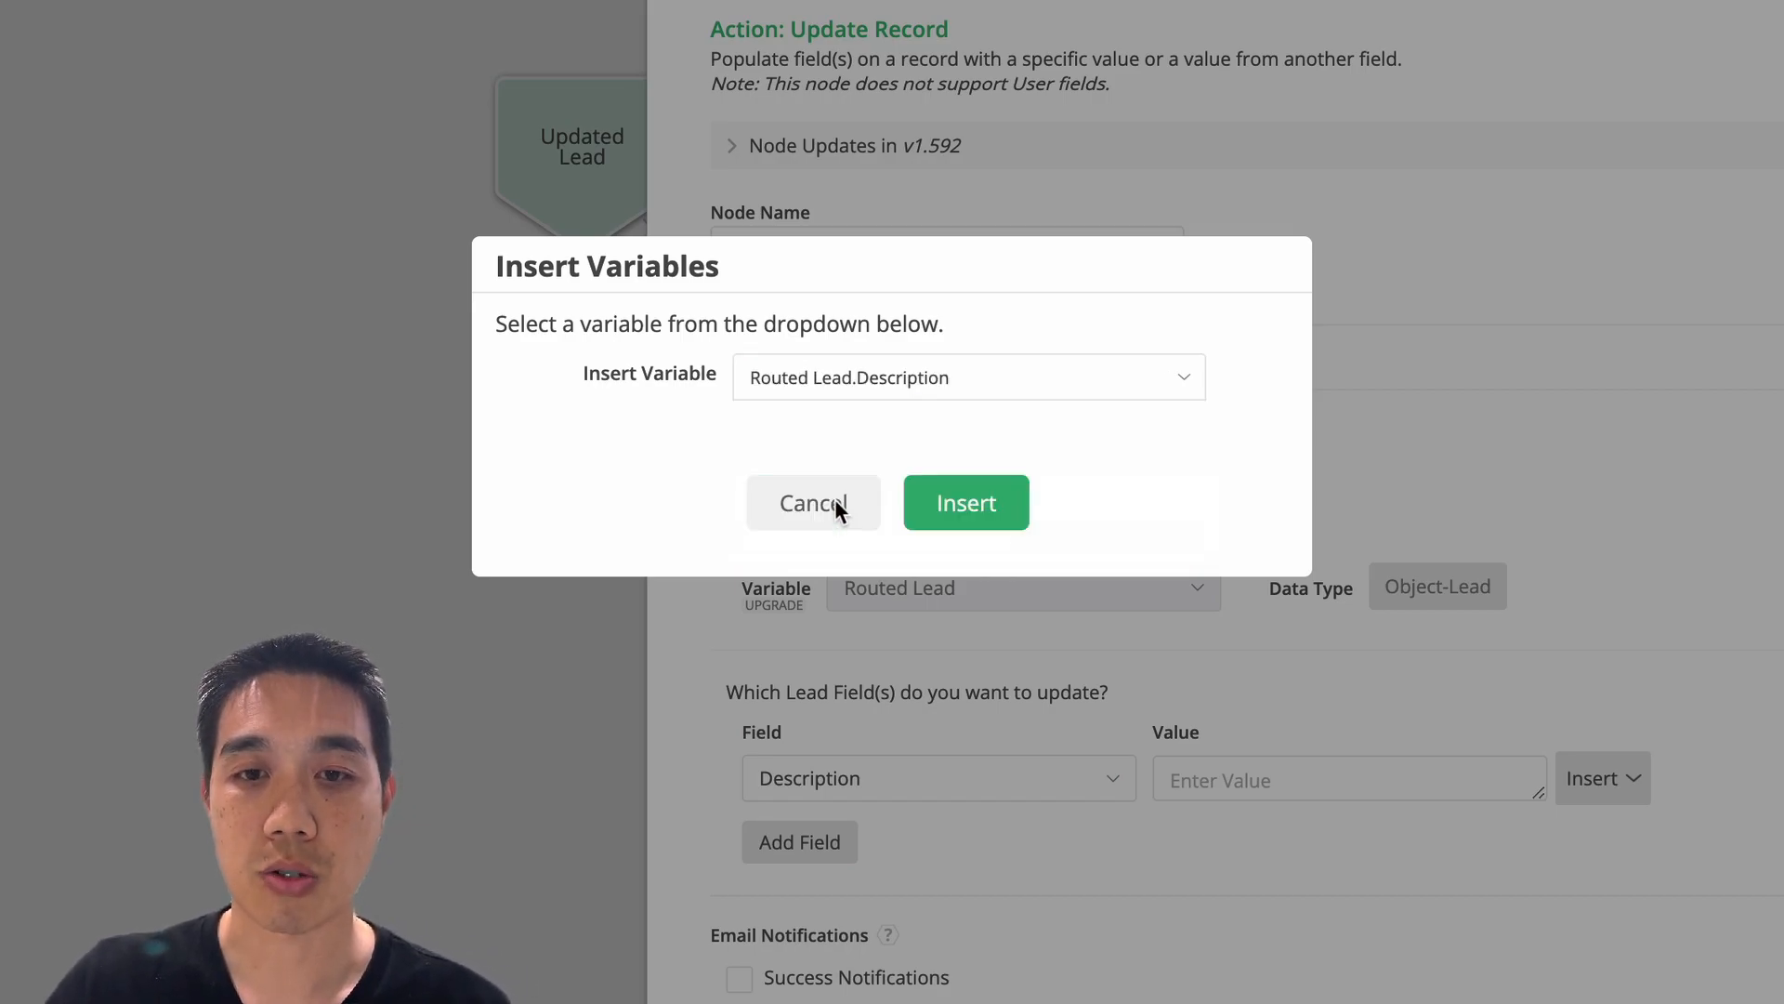
left_click(960, 509)
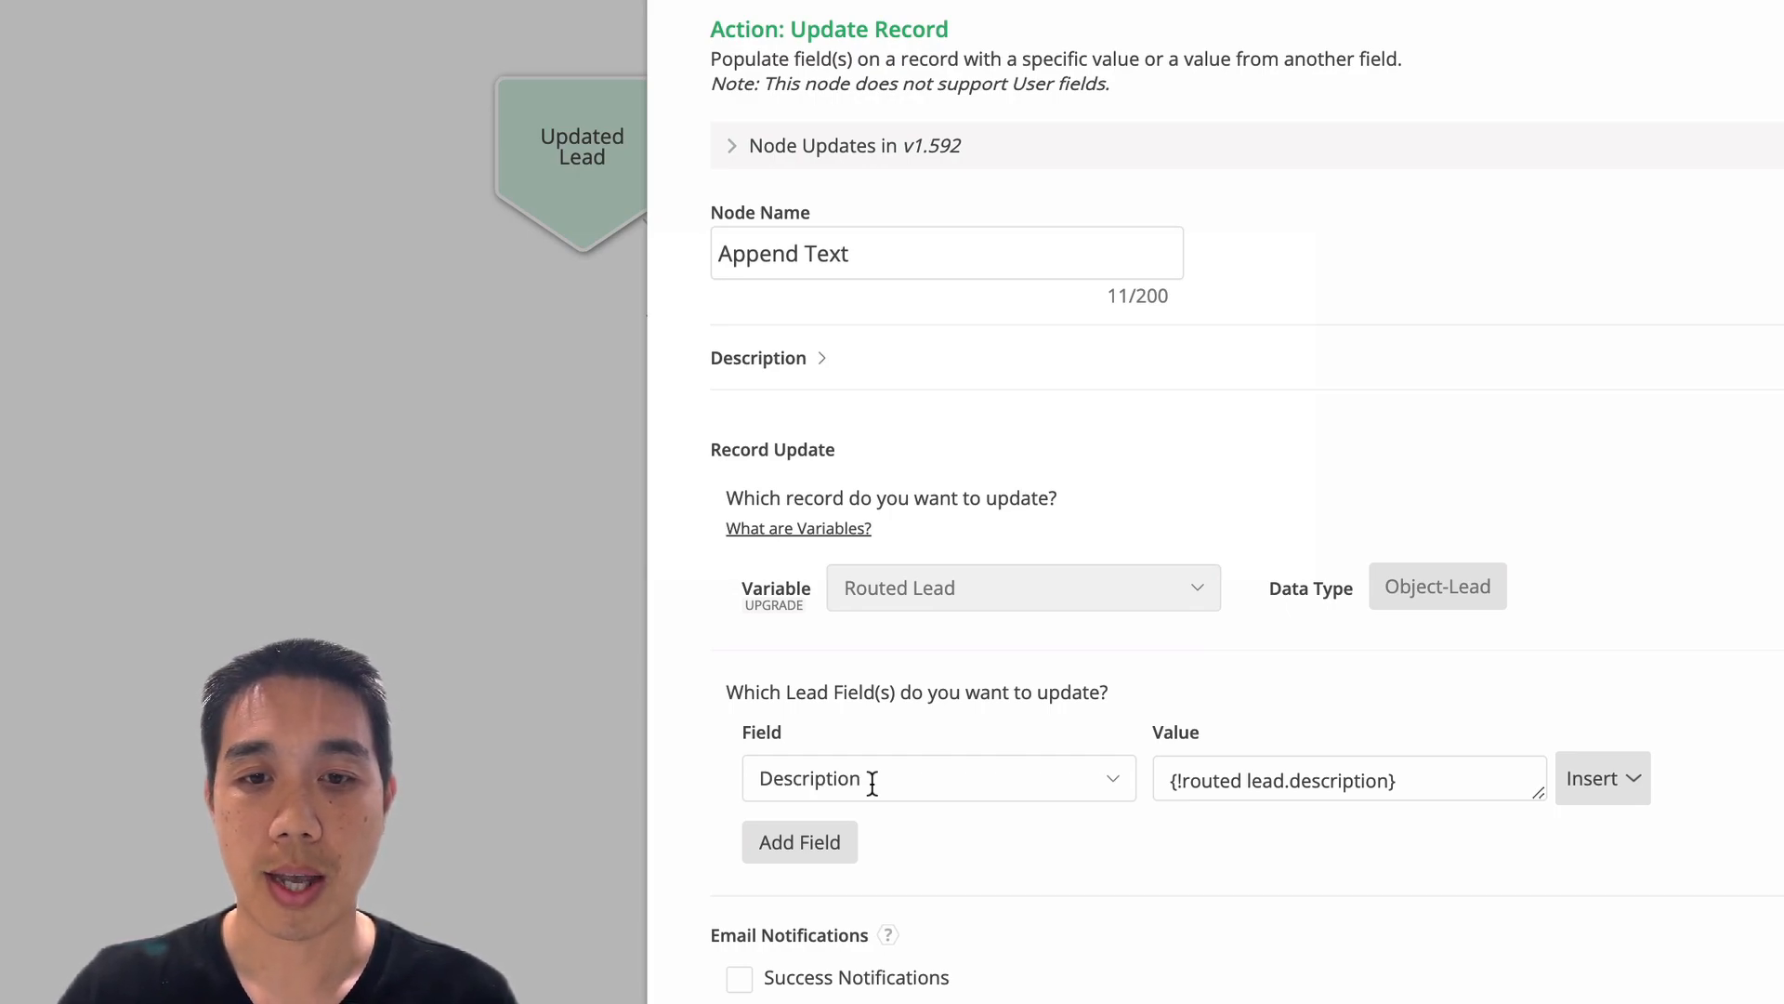
Step: Add the text "Last Routed On:" on a new line below the description variable
left_click(1435, 791)
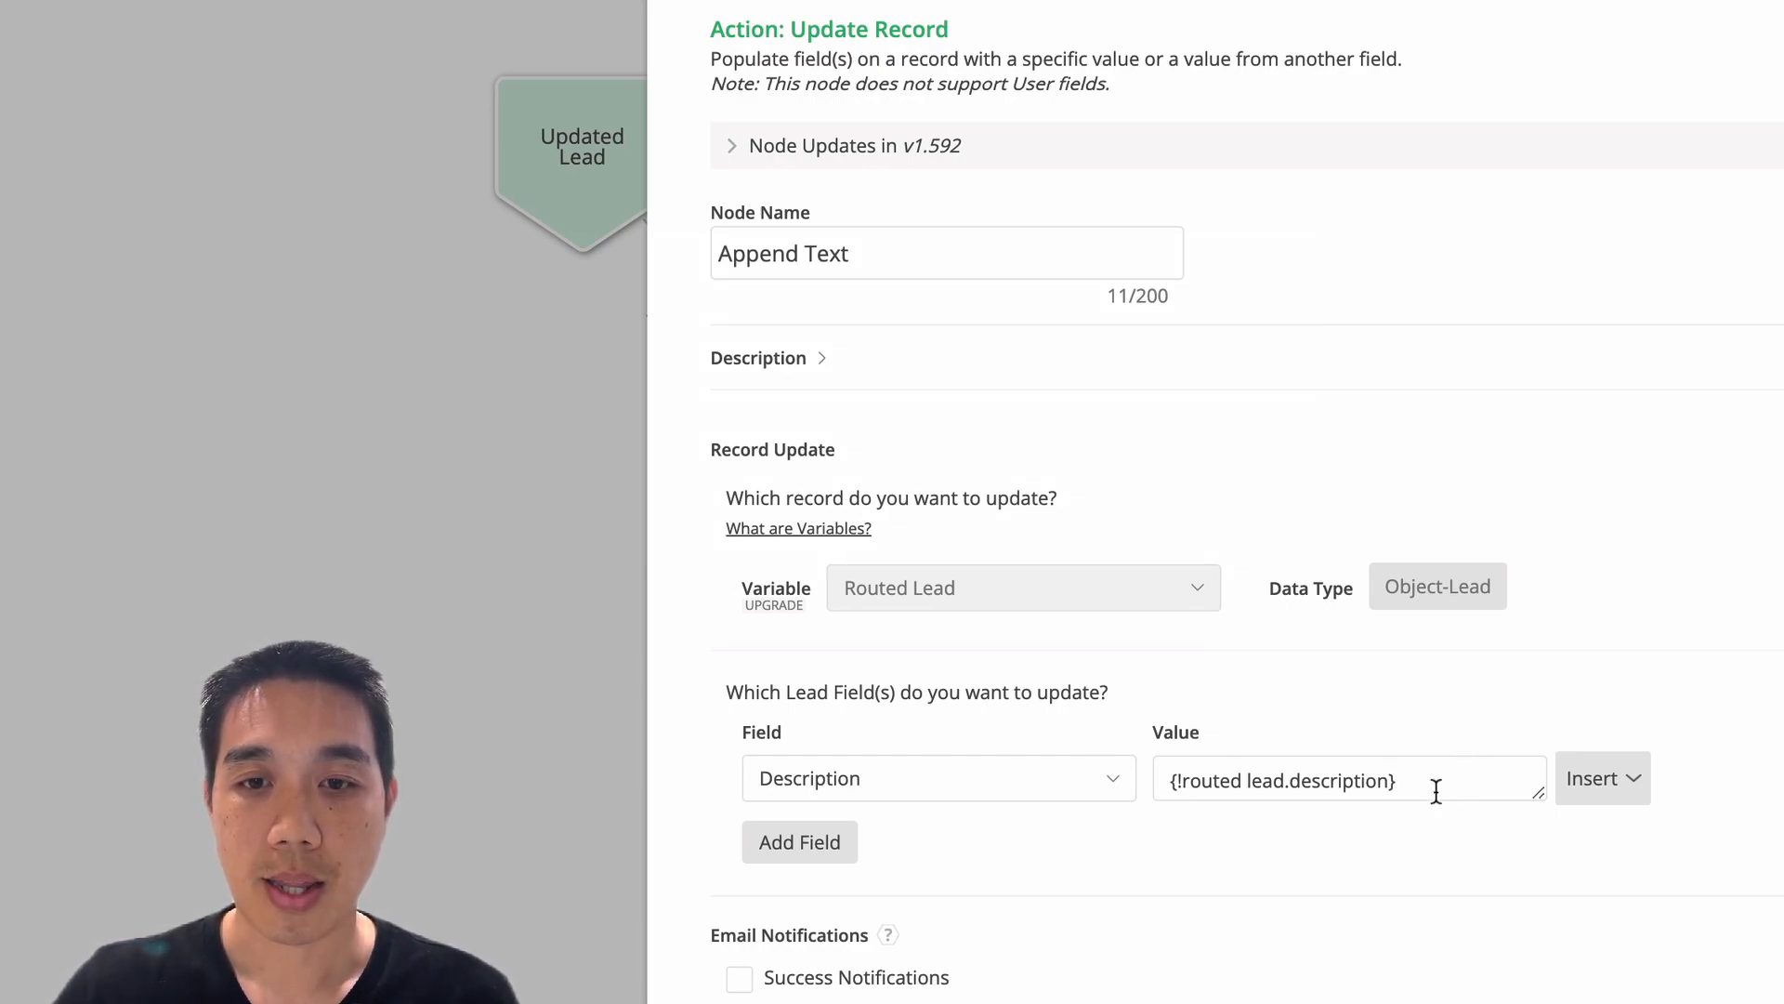
key("Return")
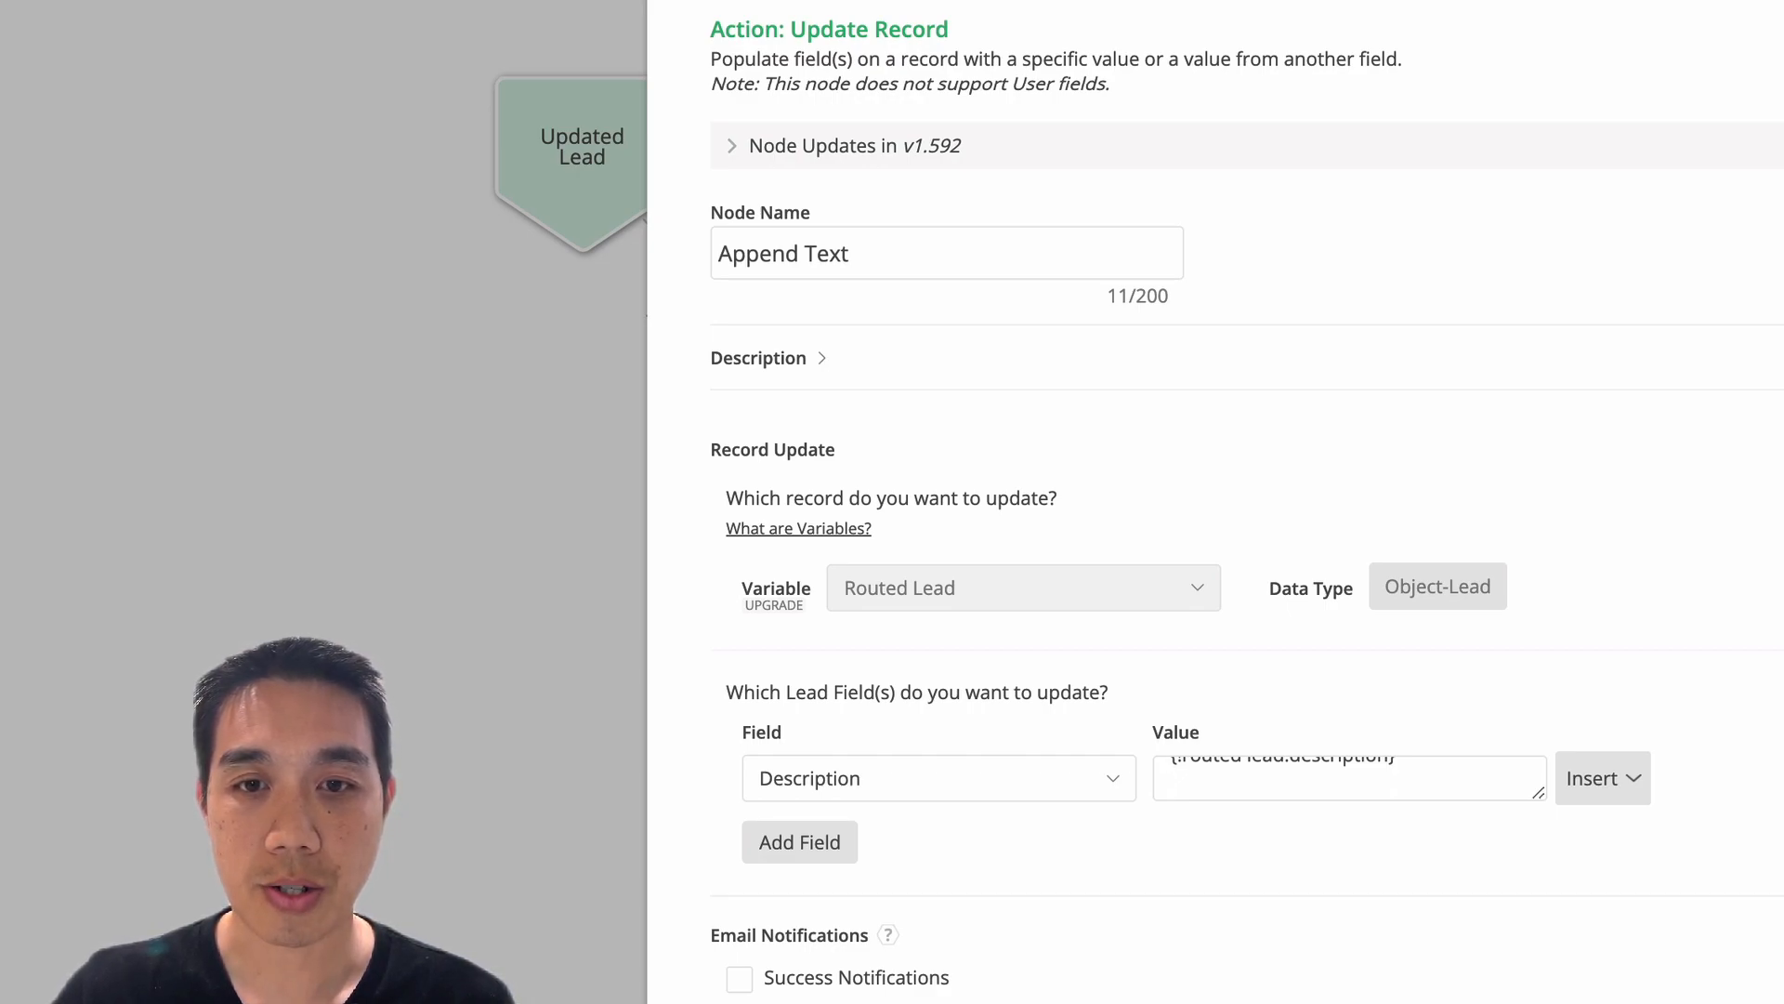
type("Last Rout")
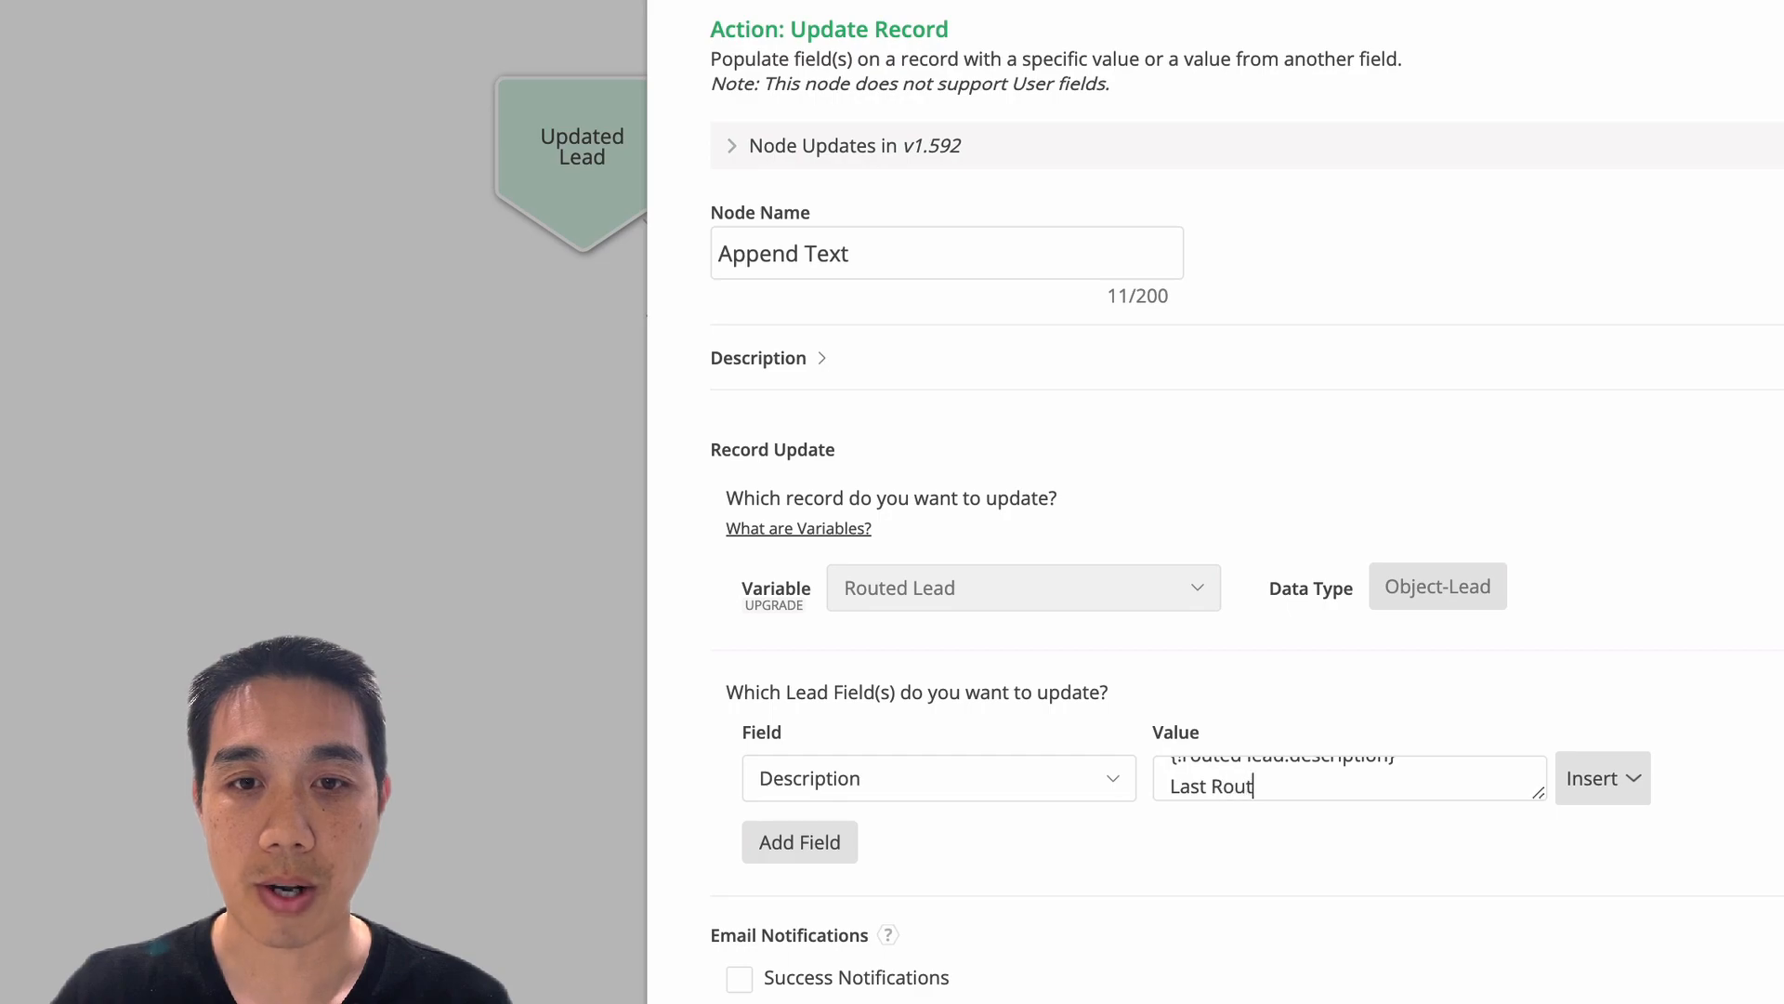
type("ed On:")
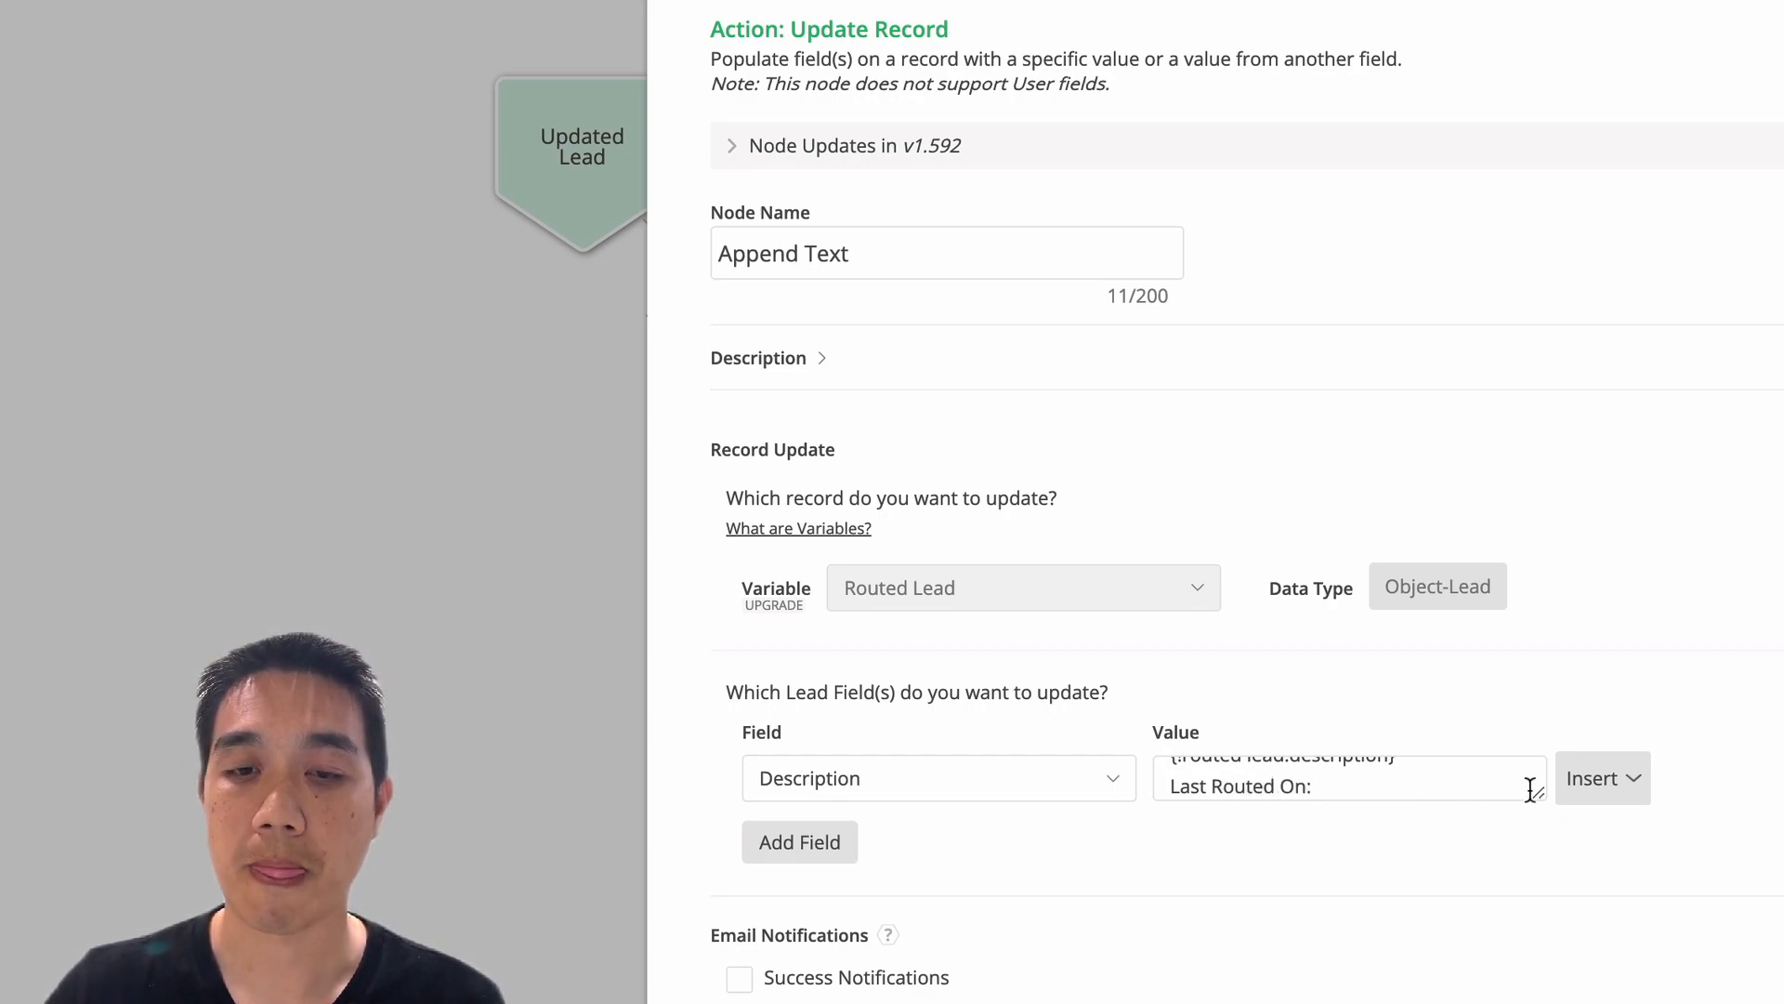
Step: Insert the Routed Lead Routing Trigger Date variable after the "Last Routed On:" text
left_click(1600, 785)
left_click(1621, 836)
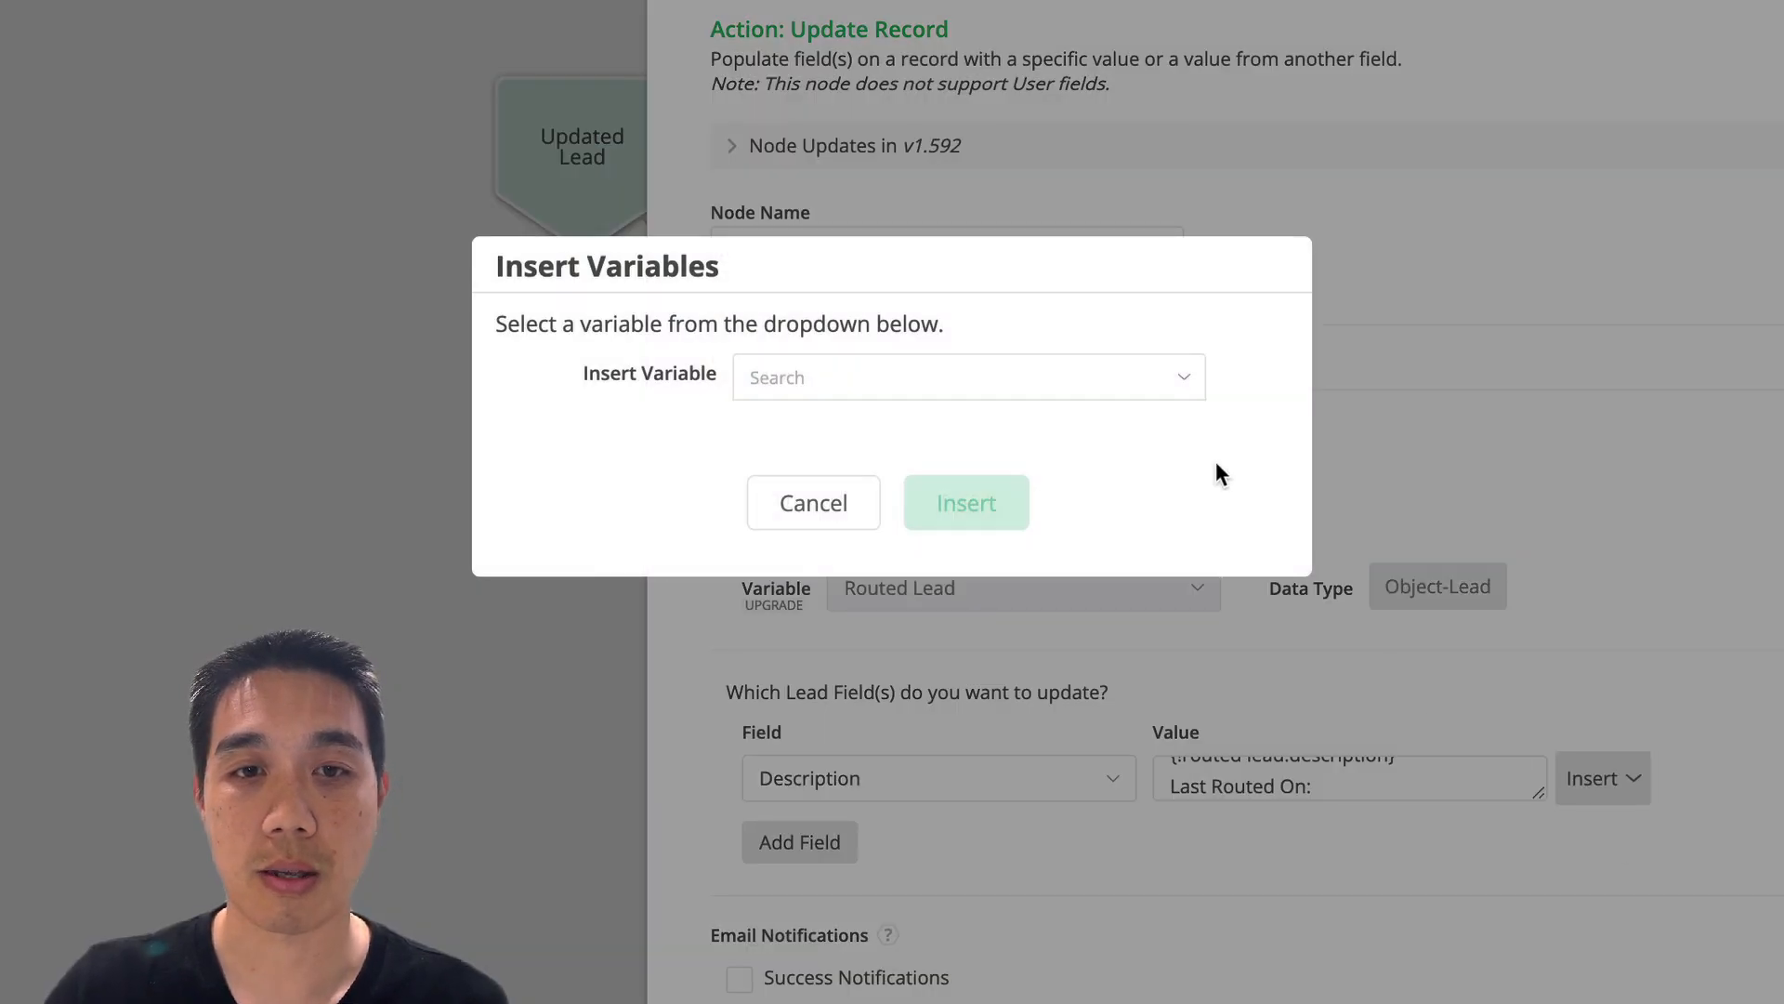
left_click(1111, 374)
left_click(818, 494)
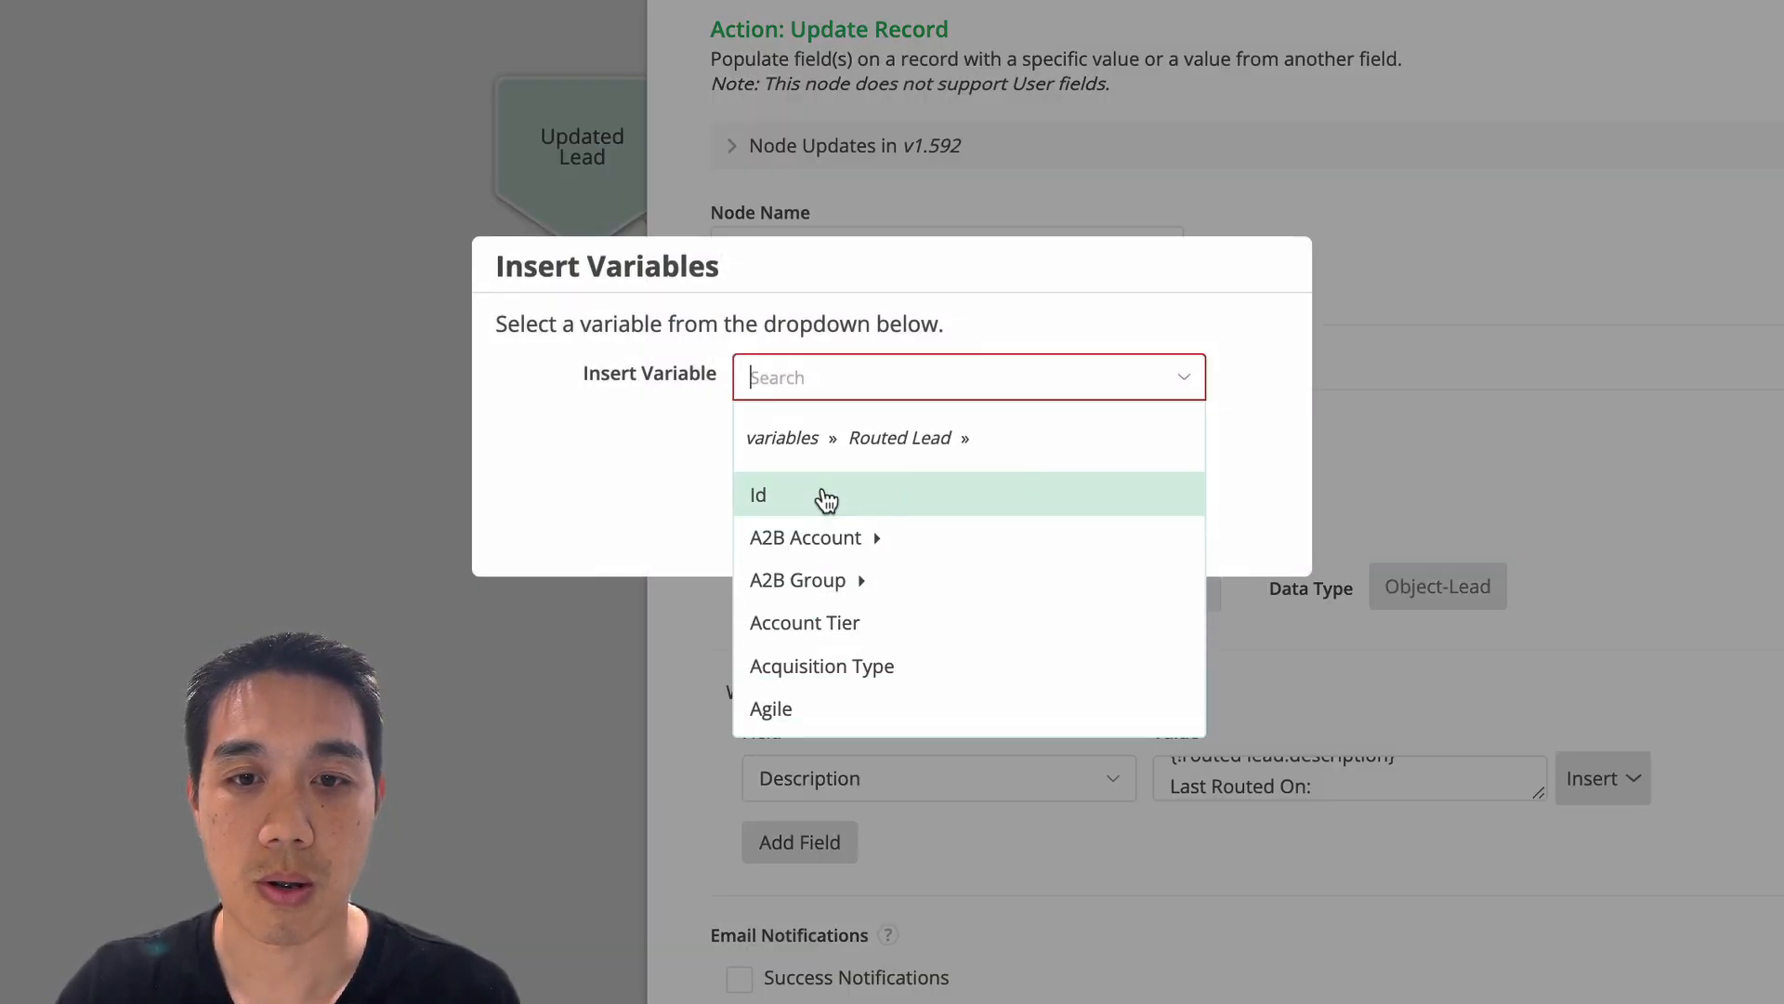
type("ting Trigger")
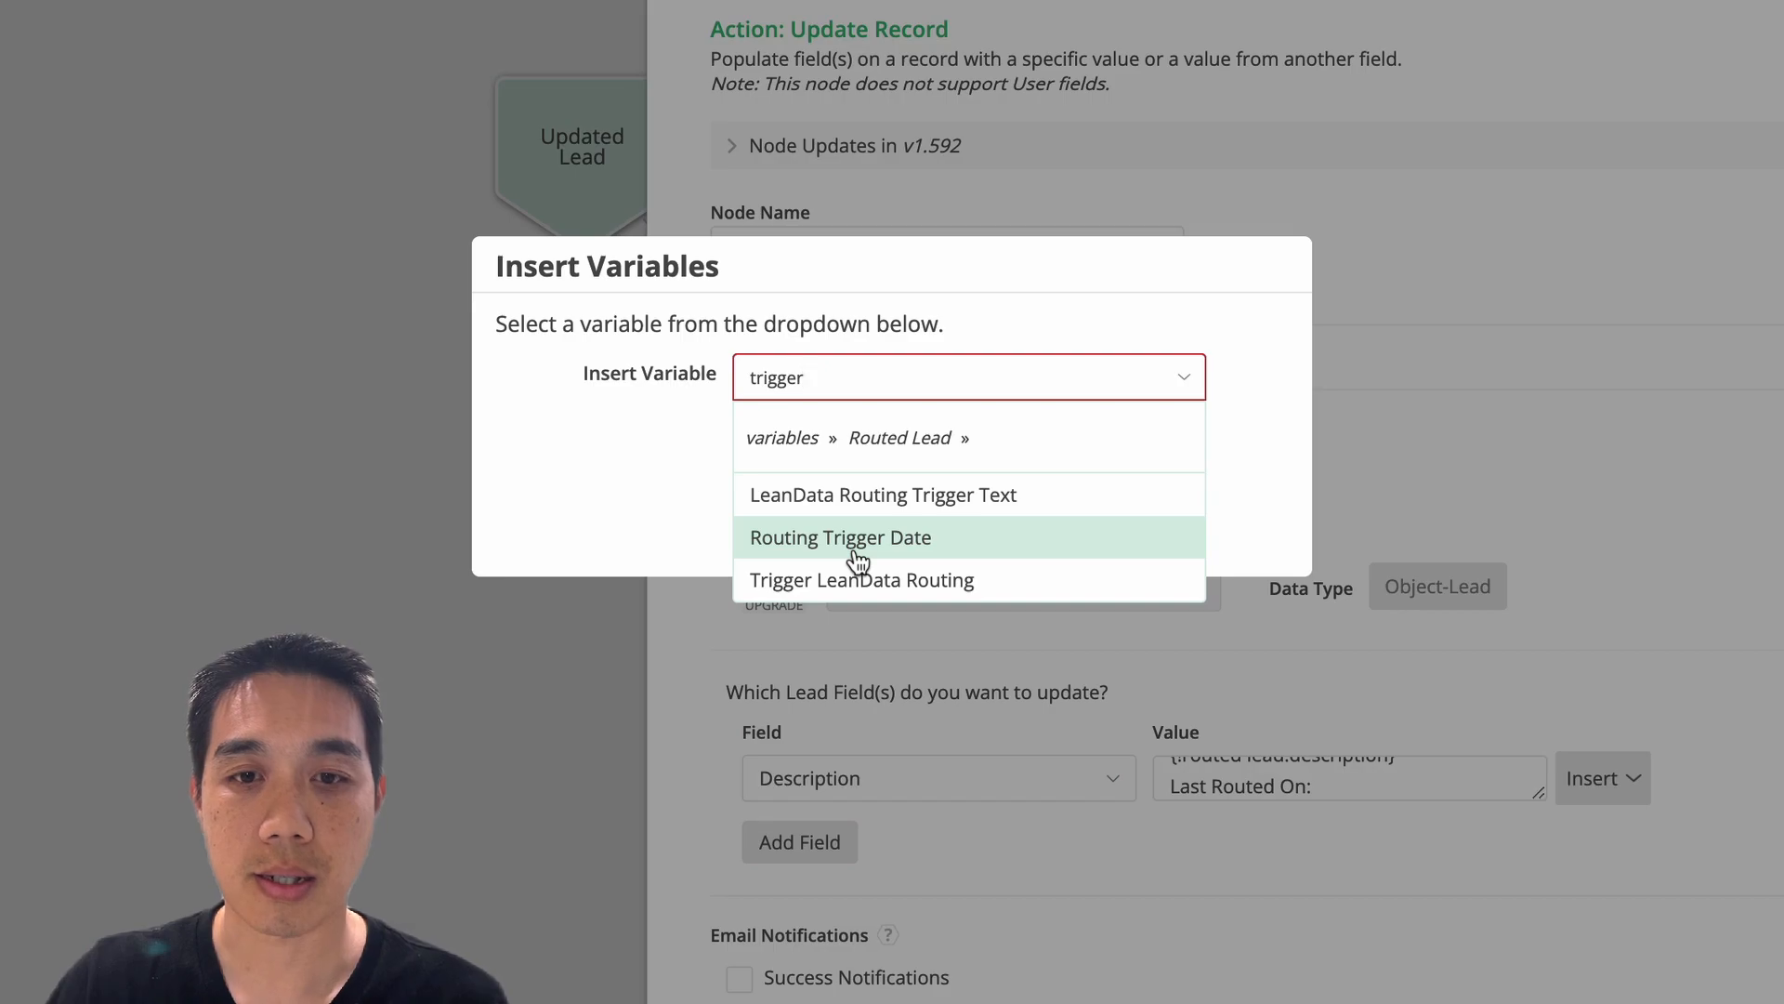
left_click(797, 544)
left_click(950, 509)
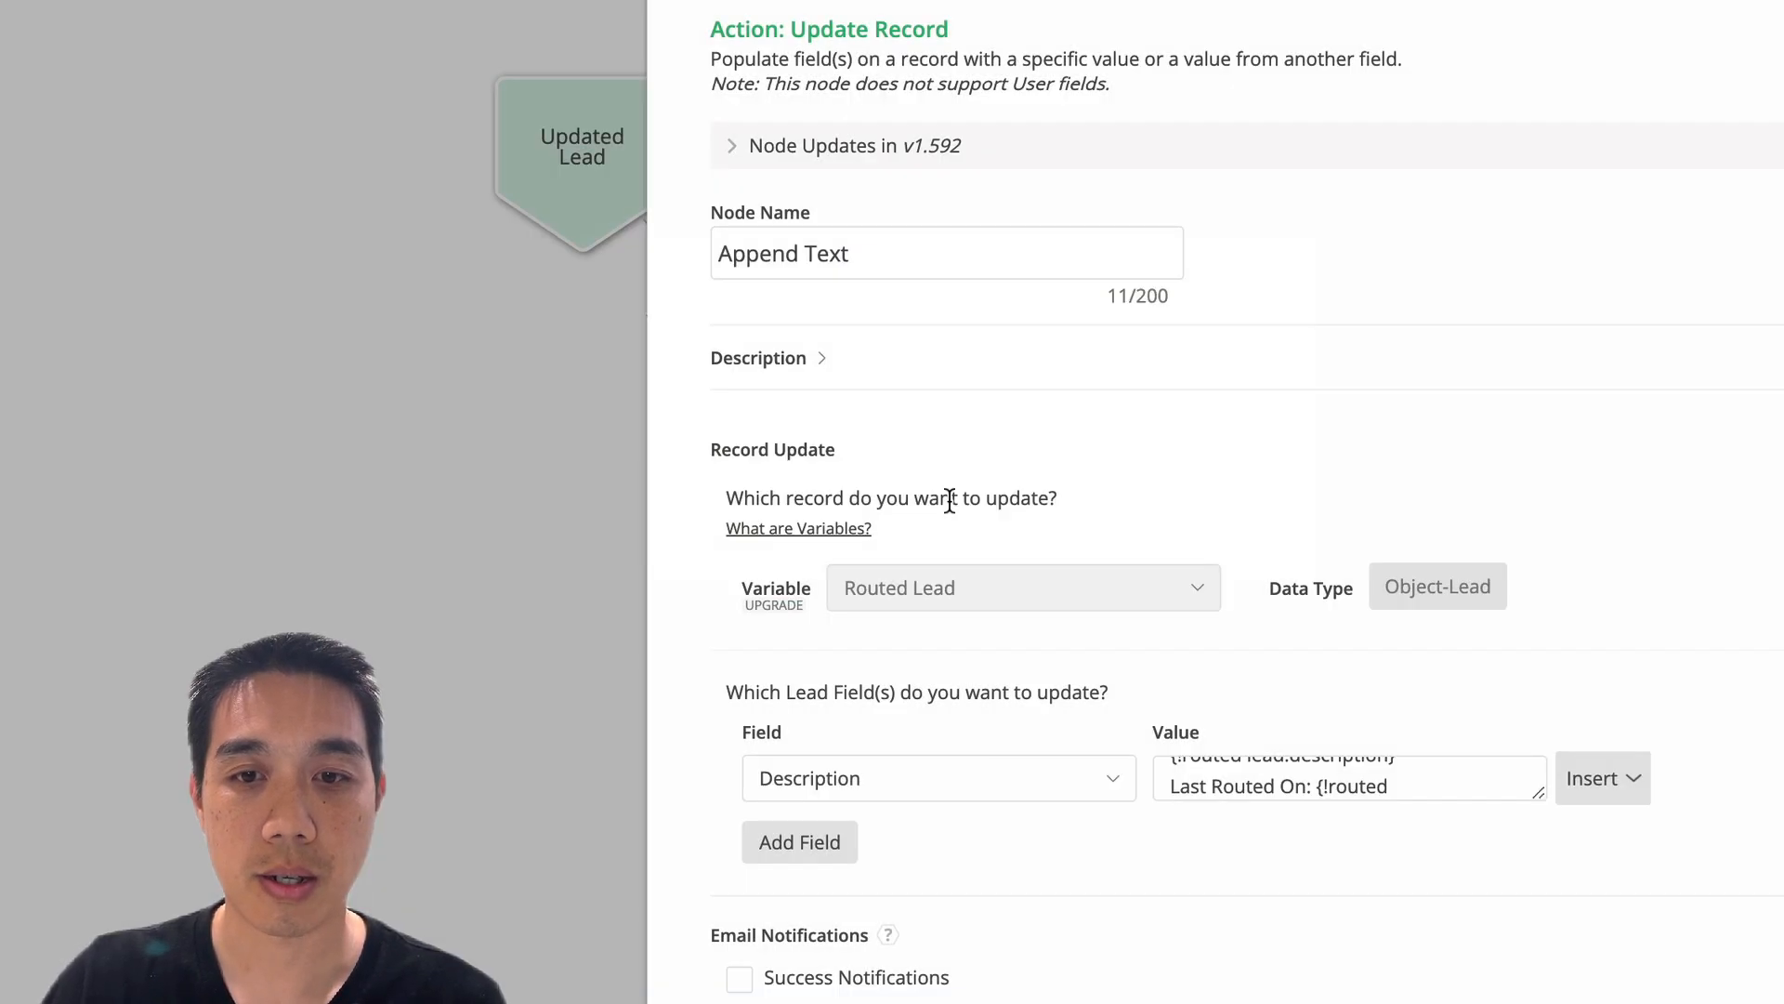
Step: Check the full Description value, finish editing the Append Text node and deploy the graph
left_click_drag(1538, 795, 1580, 1002)
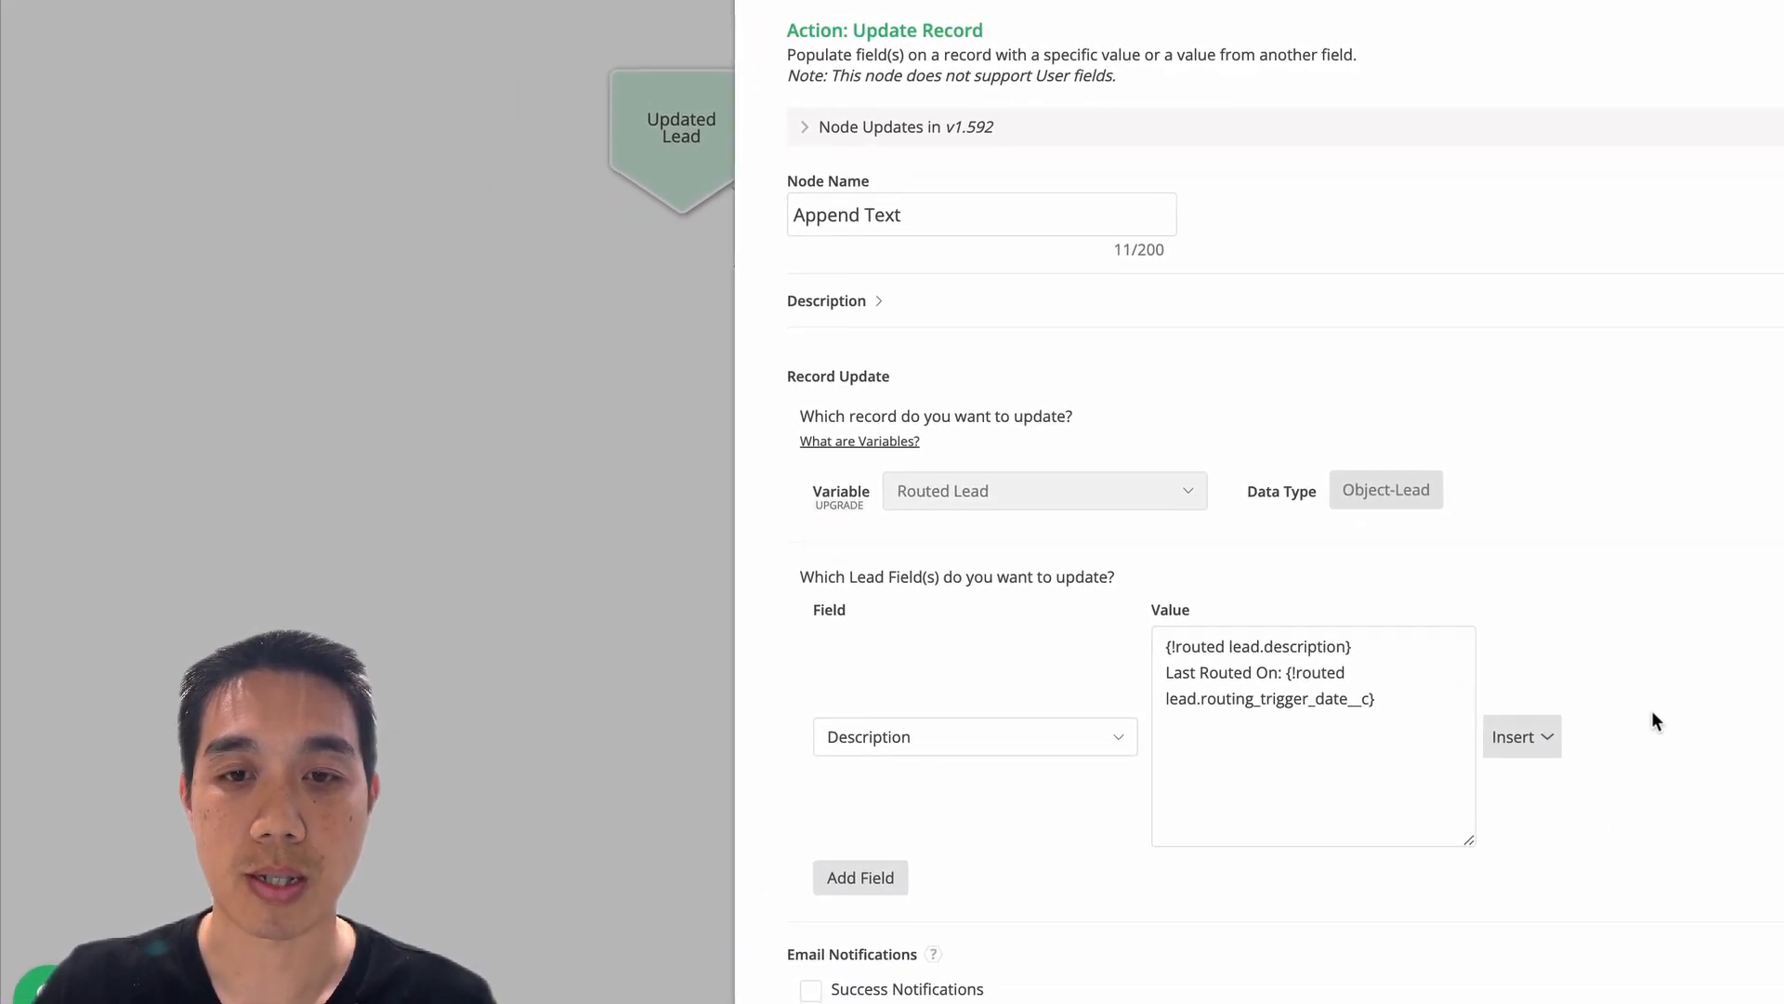
left_click_drag(1468, 841, 1467, 699)
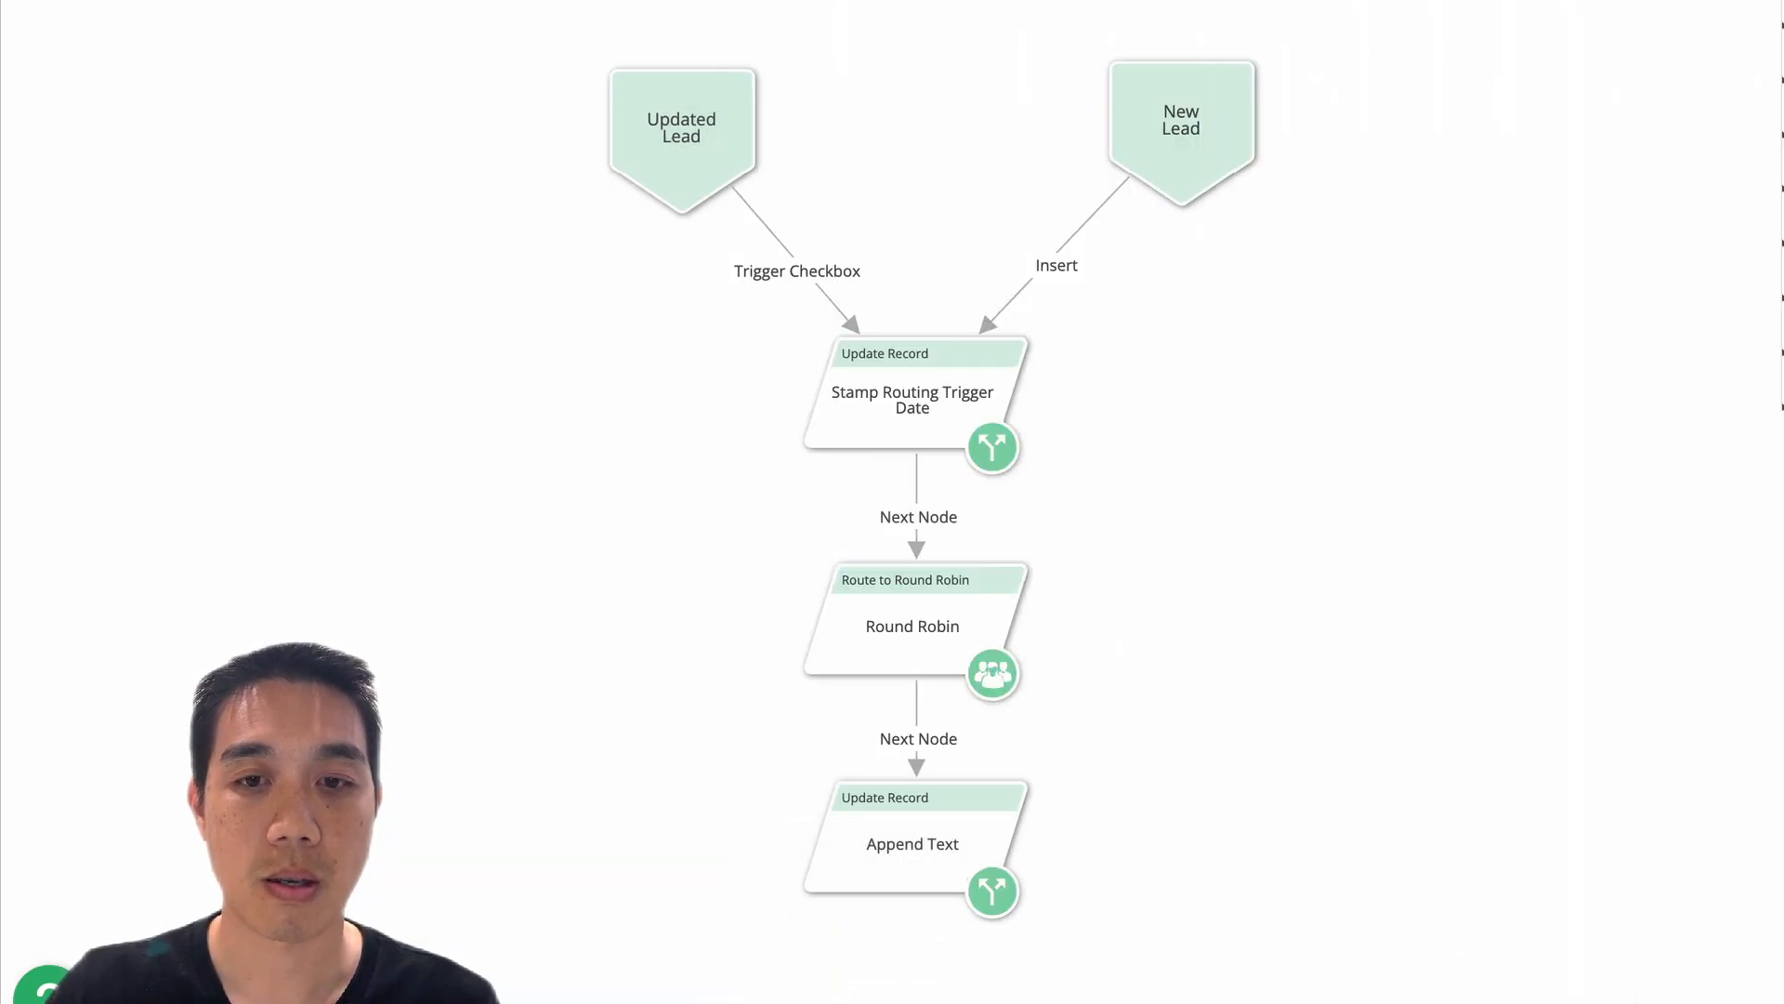
left_click(163, 2)
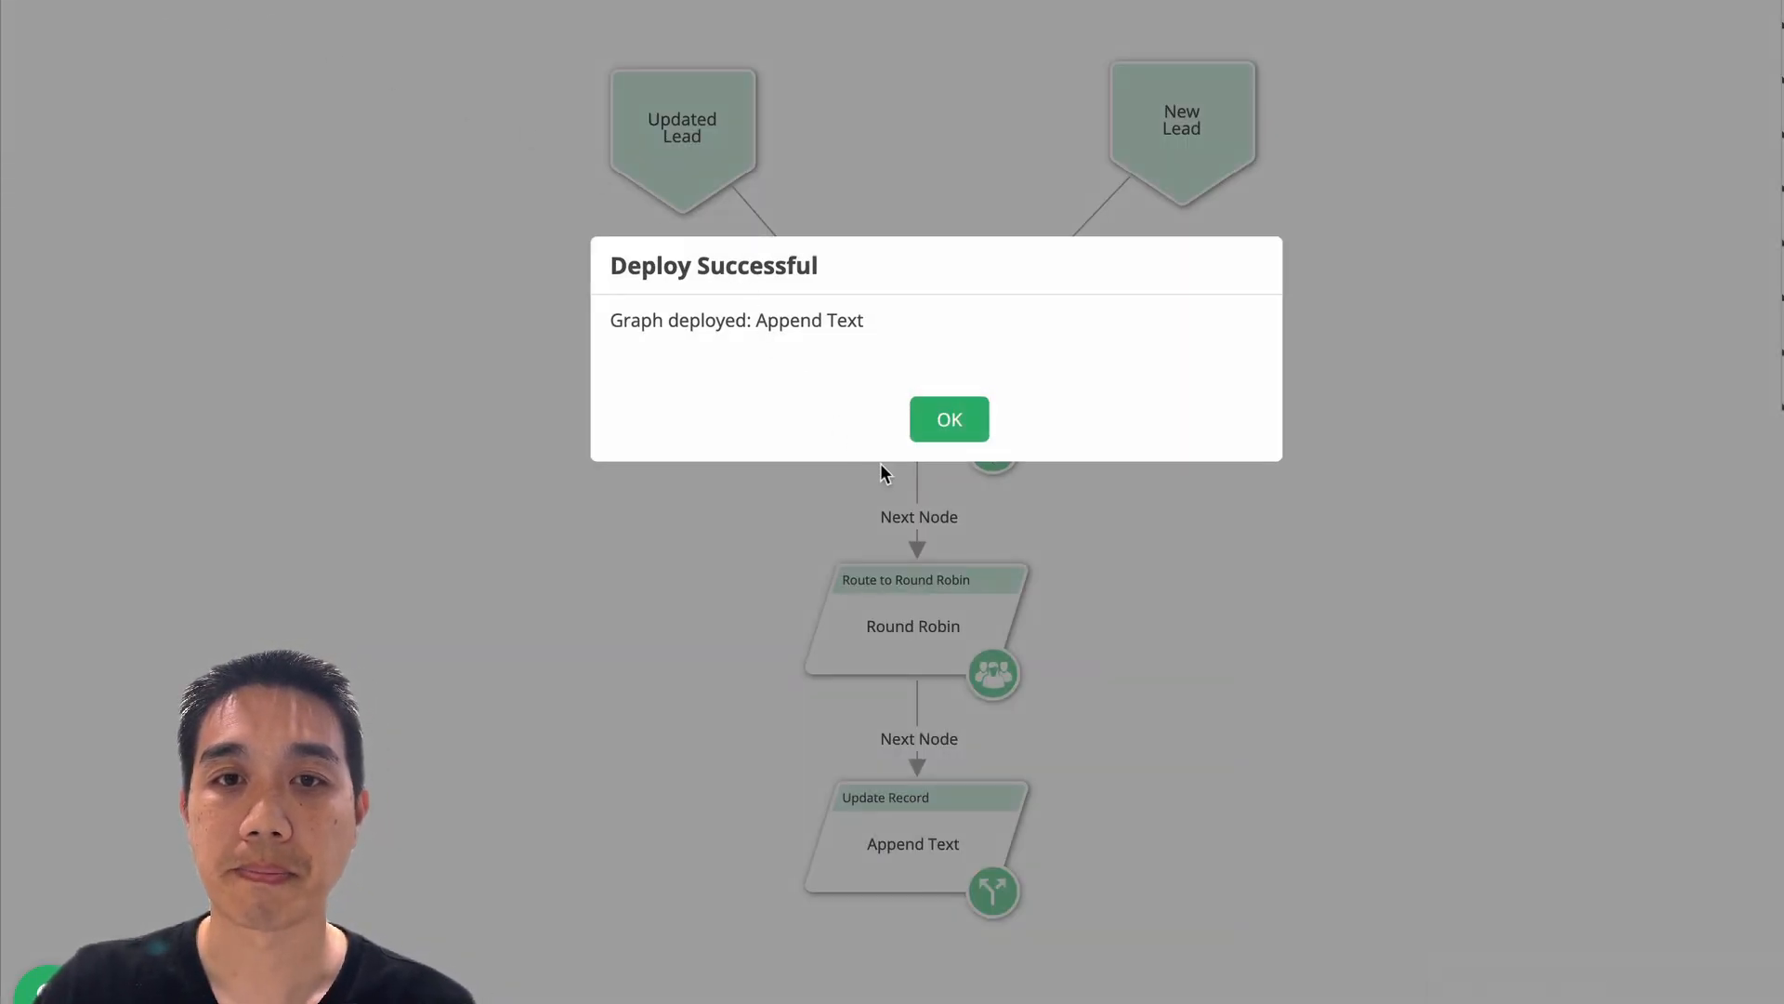
left_click(934, 429)
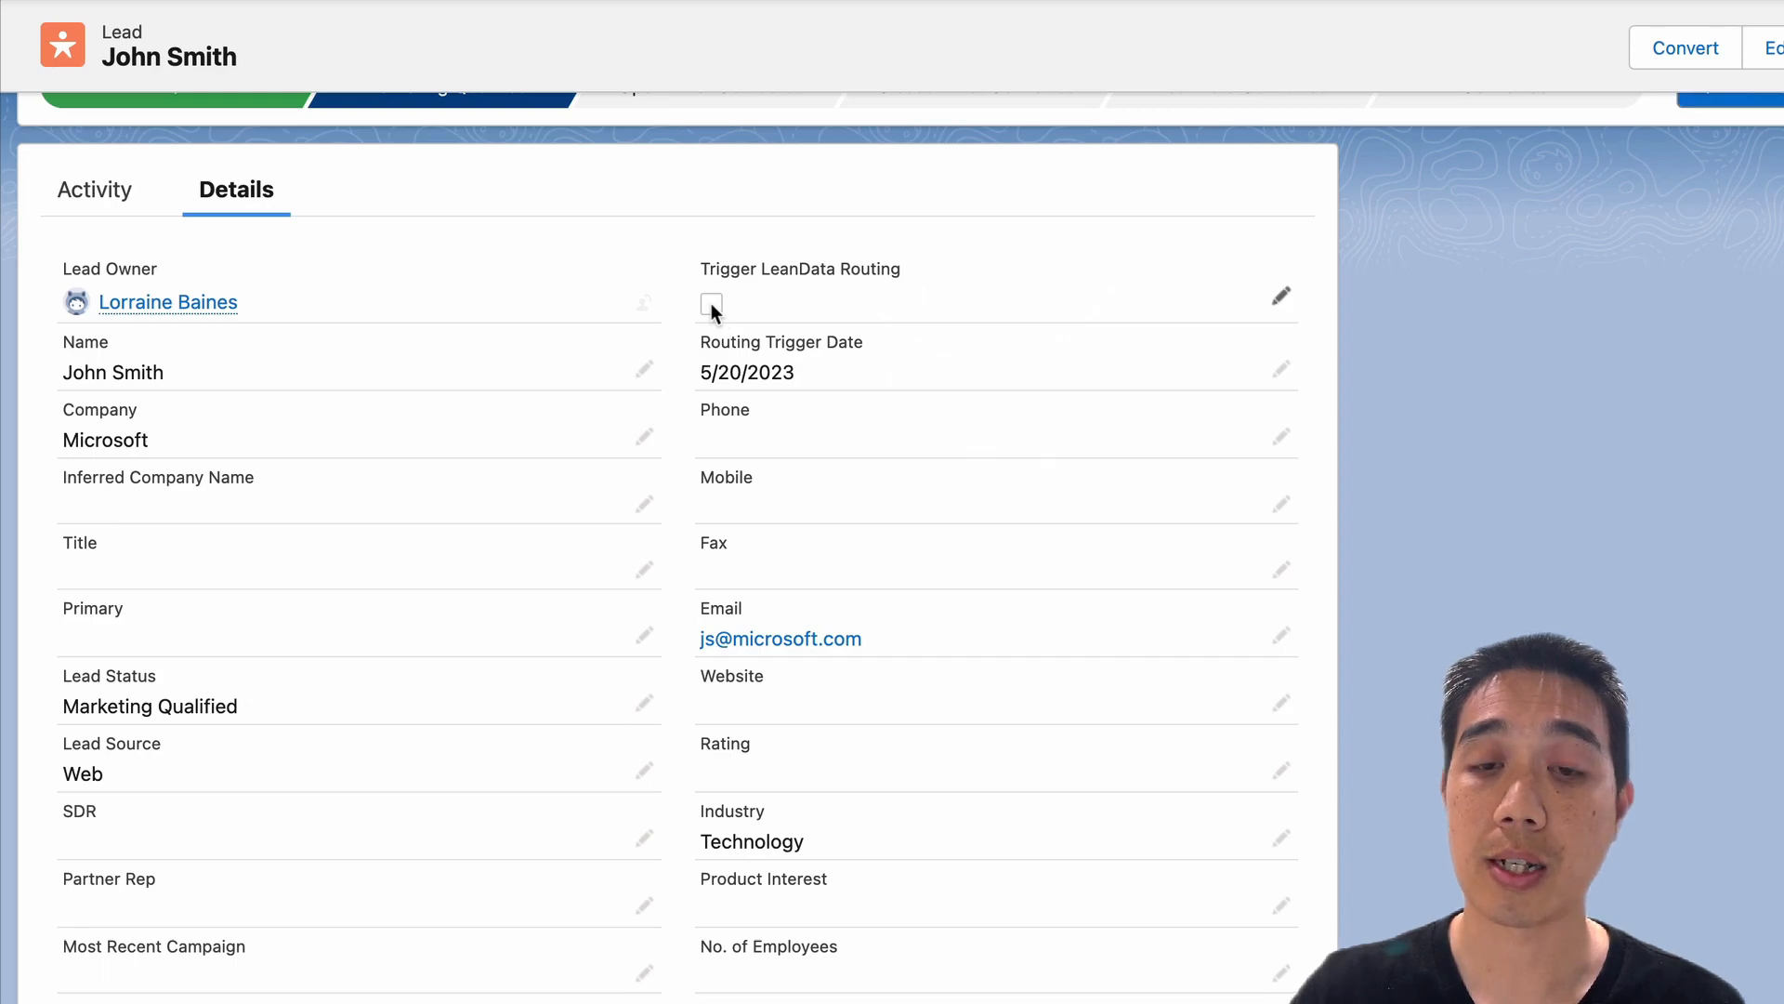
Step: On the Salesforce lead record, enable Trigger LeanData Routing, save, and check the Description field for the appended text
double_click(714, 310)
left_click(711, 321)
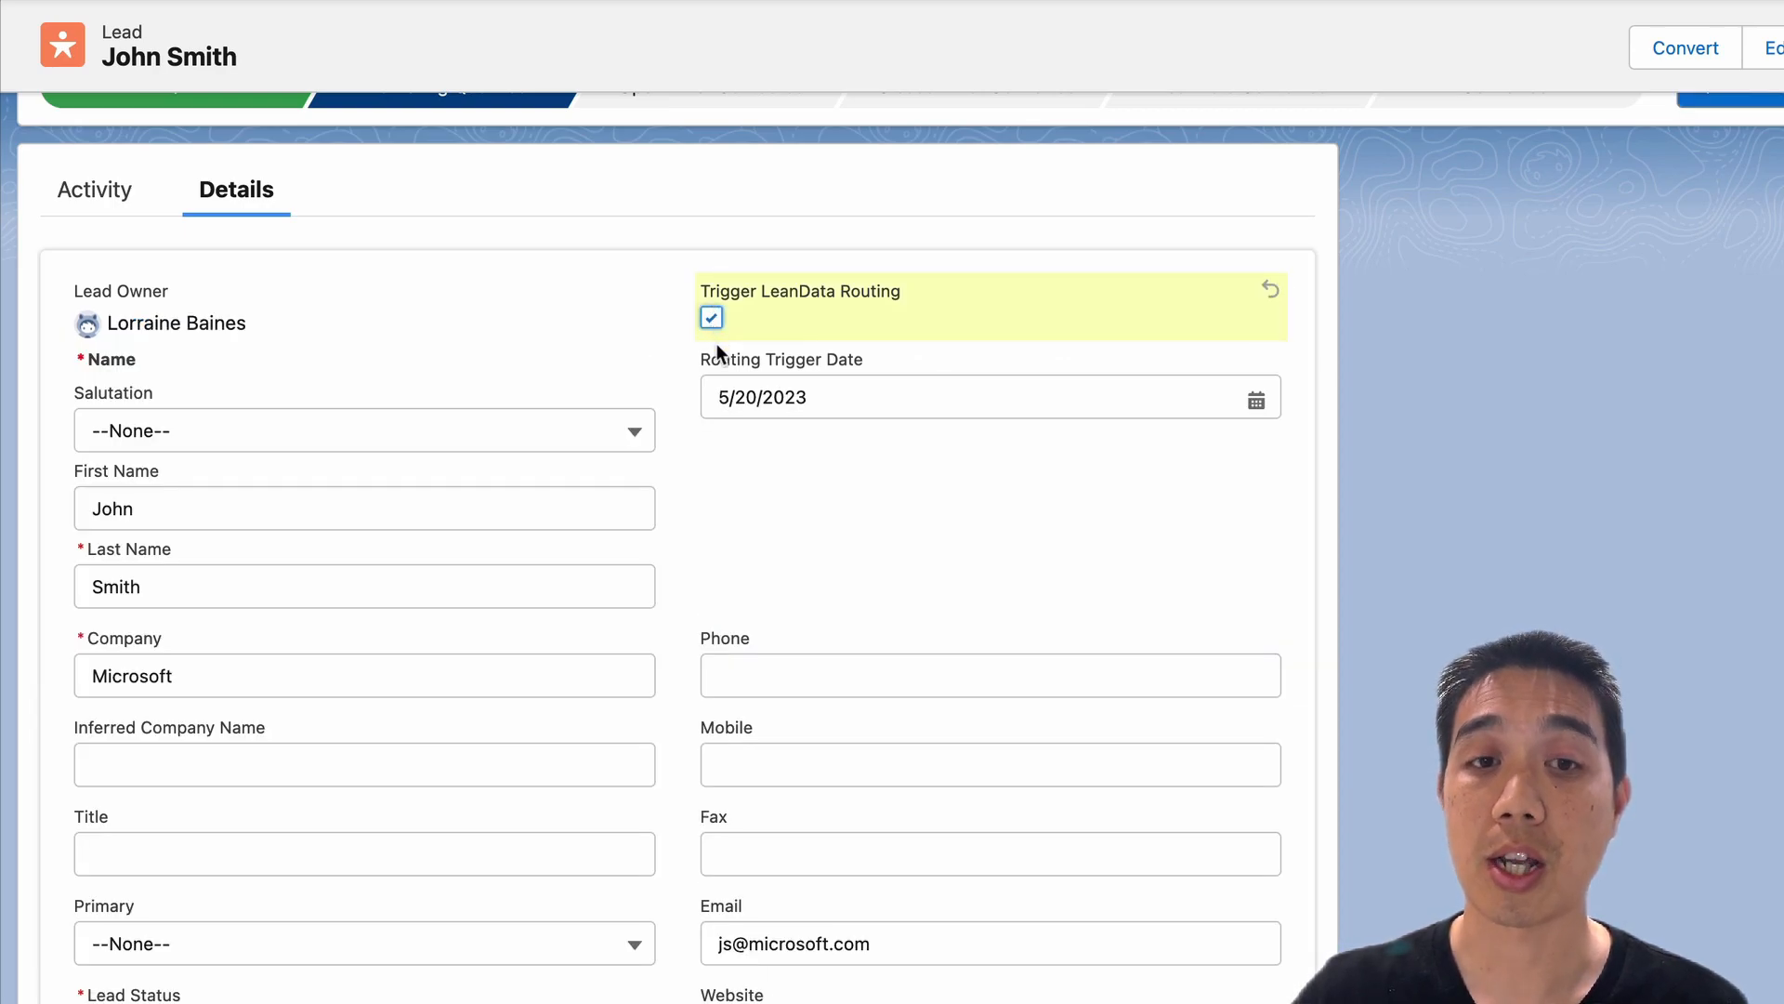
key("super+s")
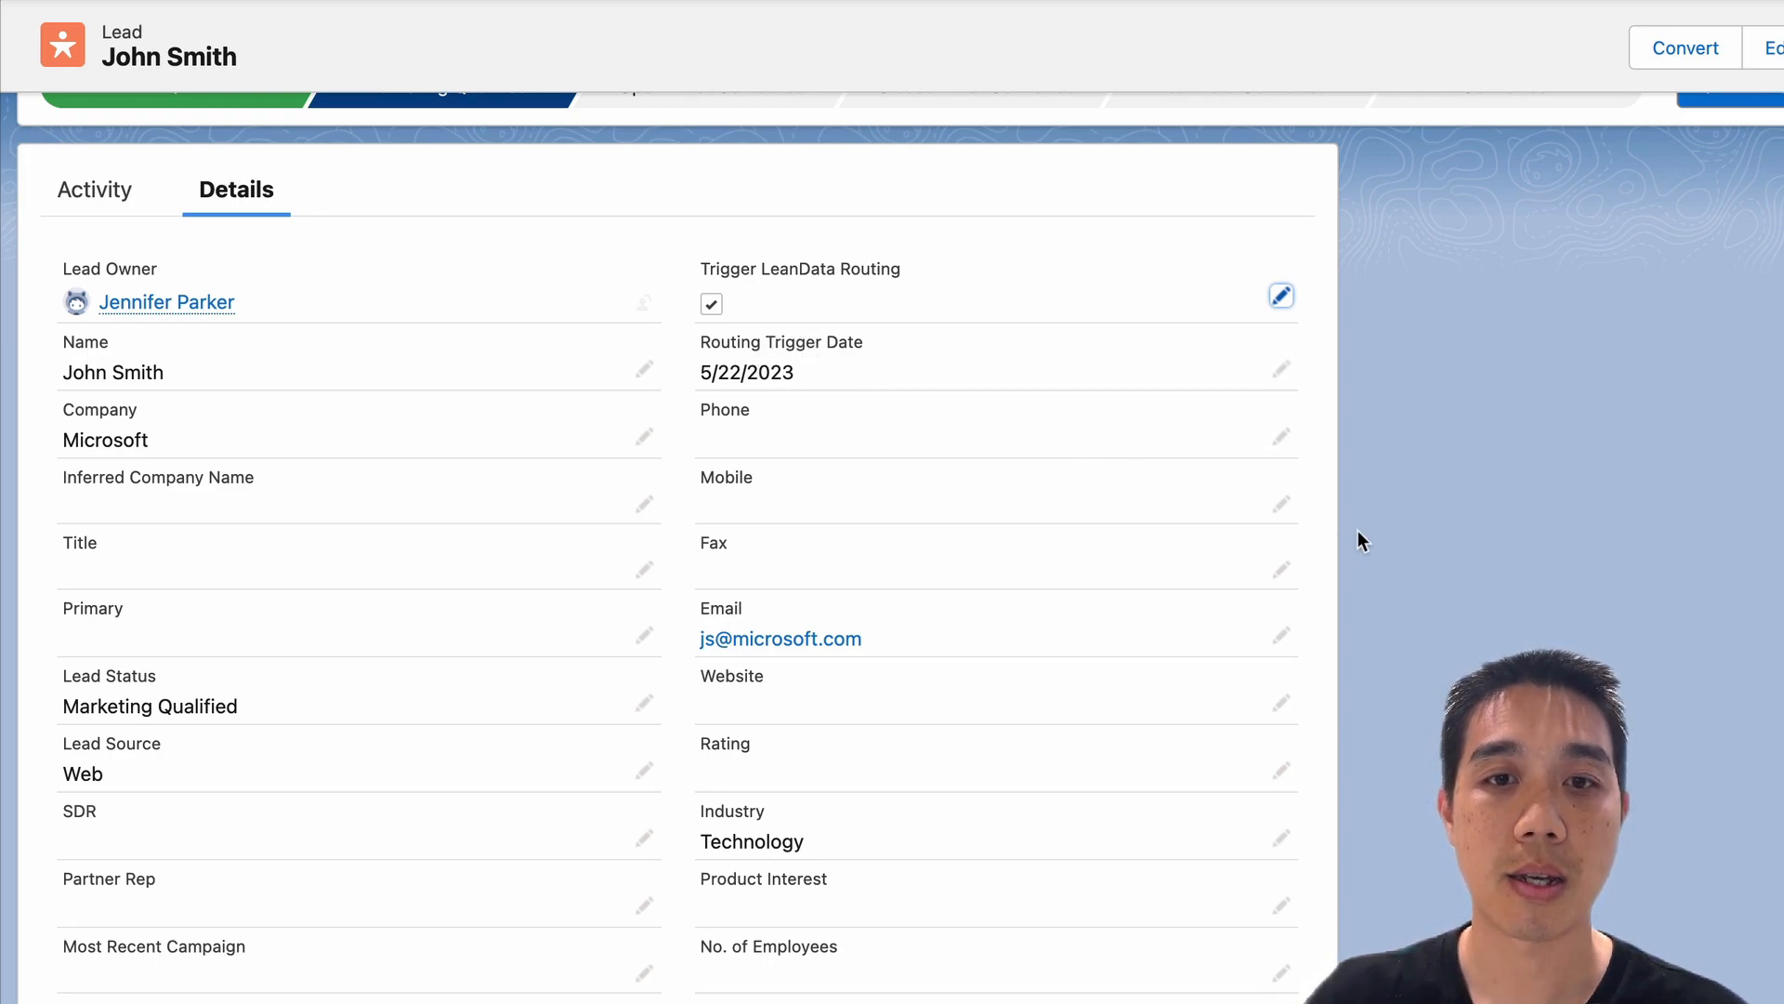
scroll(1358, 534, "down", 4)
scroll(1358, 539, "down", 2)
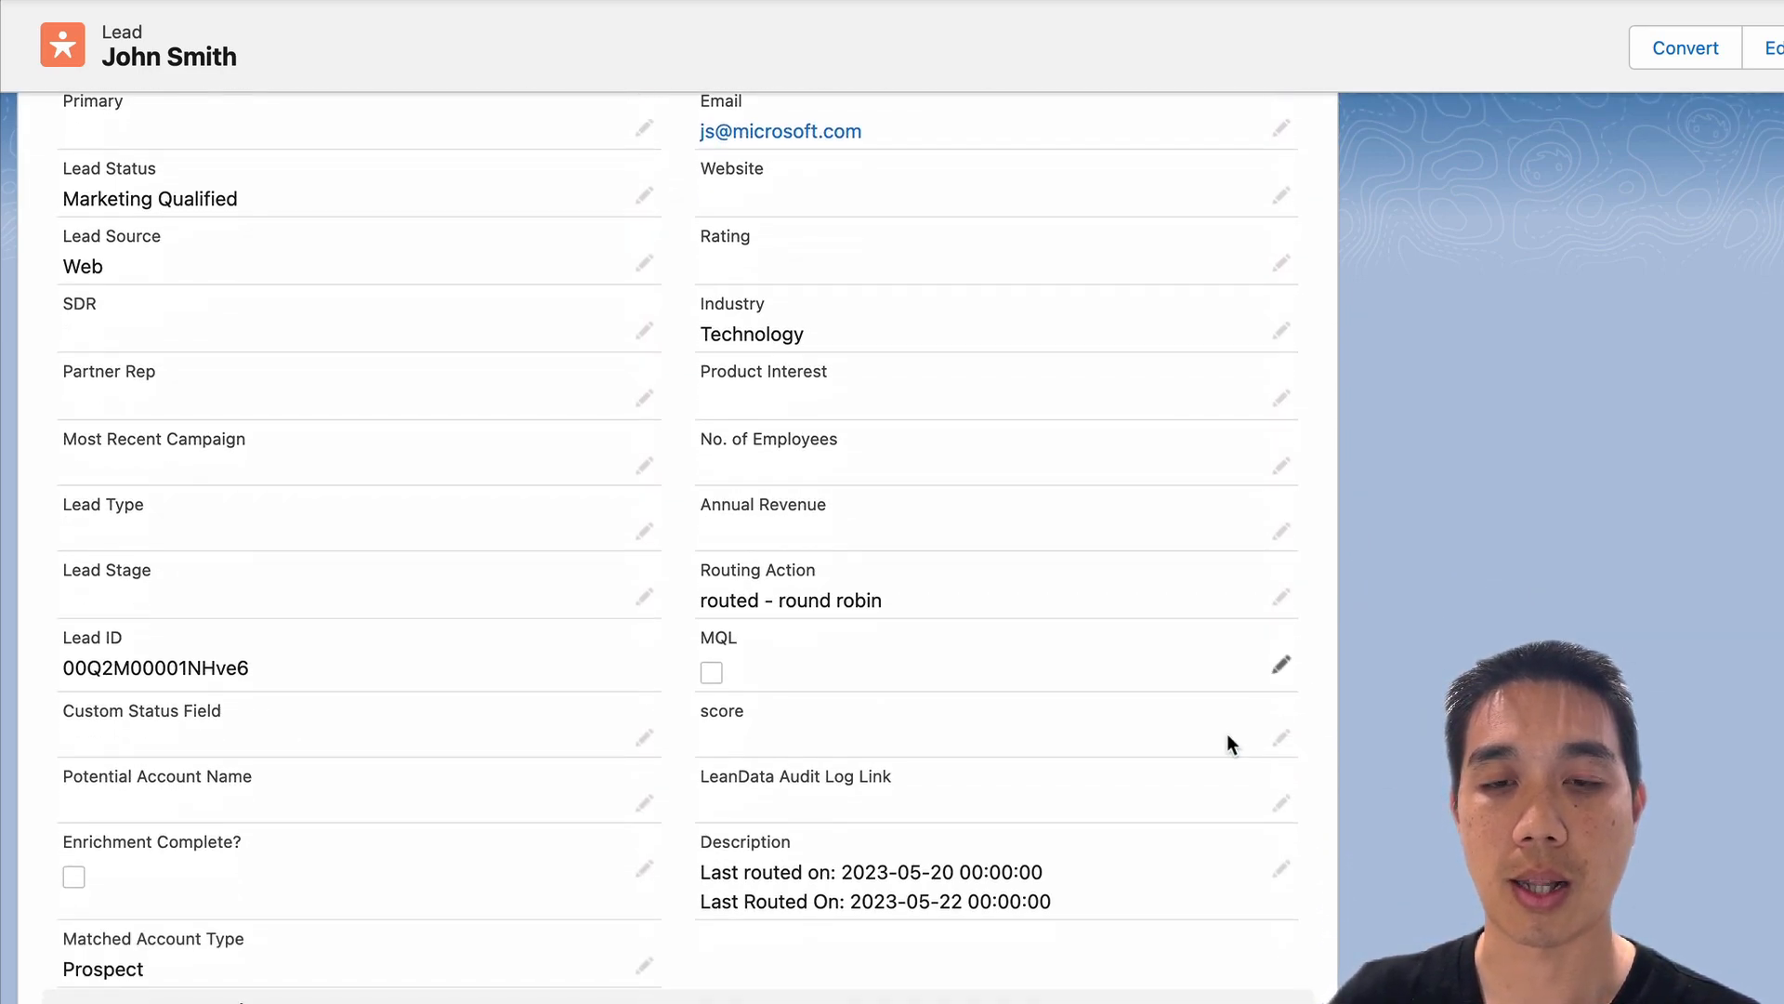